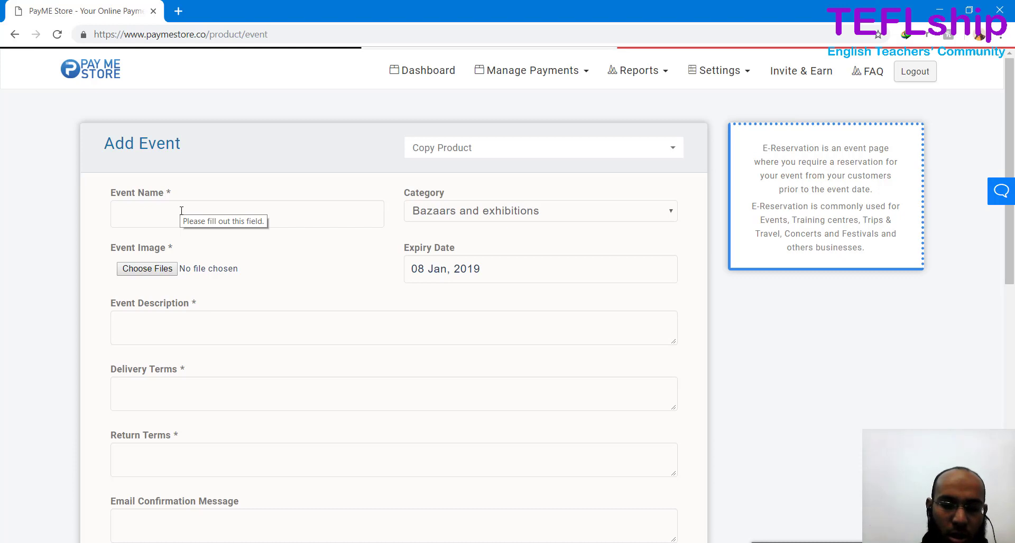
# Step: Name the event "Online Session" and set its category to Educational
pyautogui.write('o')
pyautogui.press('BackSpace')
pyautogui.write('O')
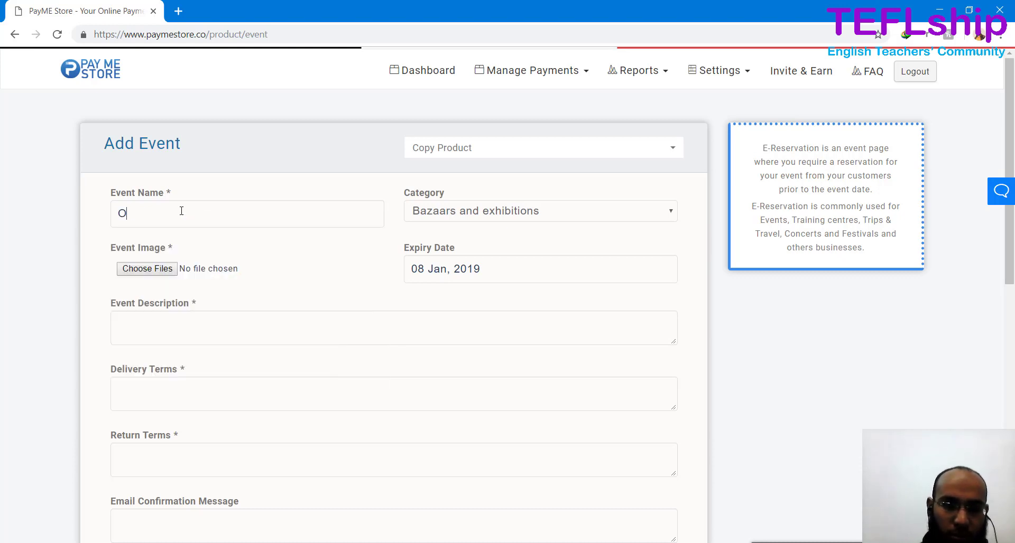
pyautogui.write('nline Session')
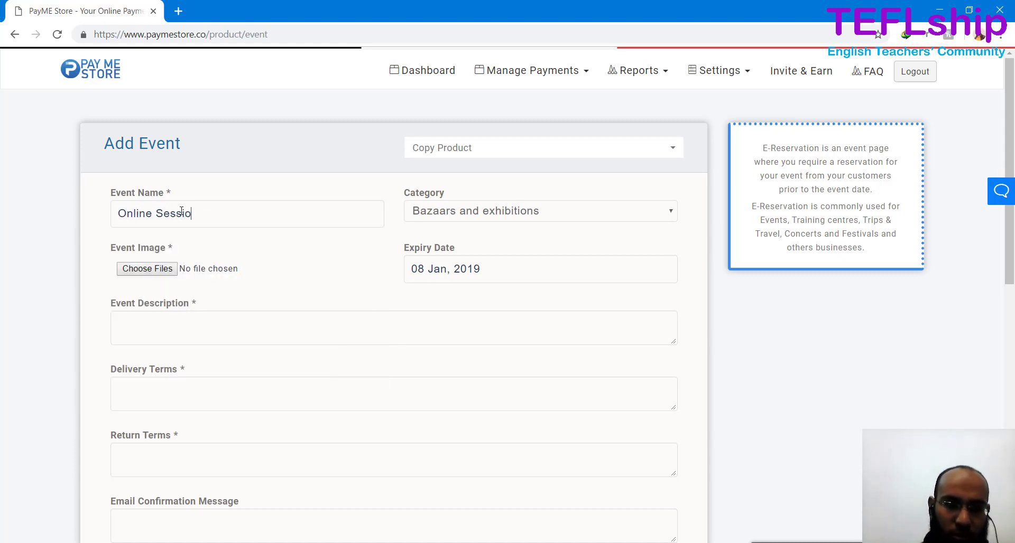
pyautogui.click(453, 212)
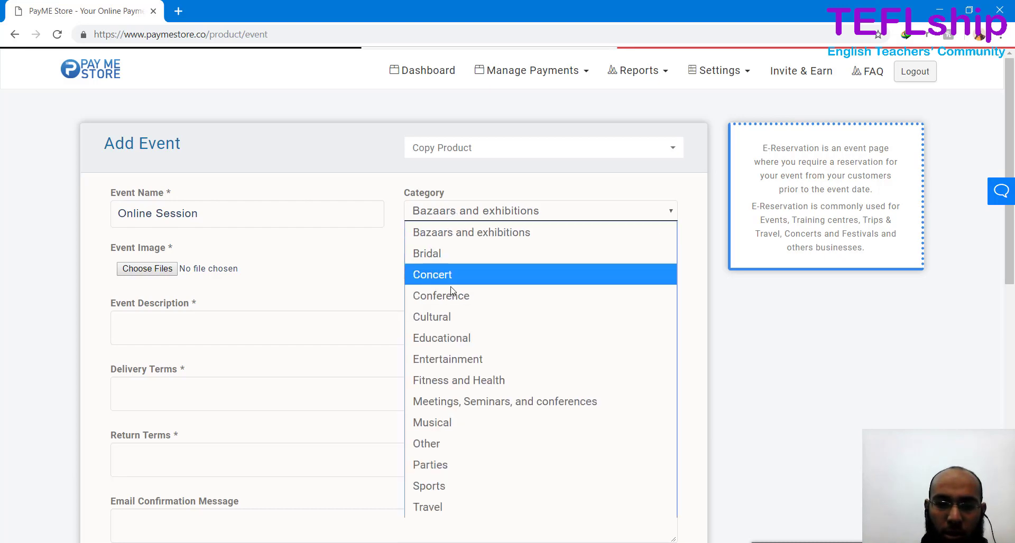
pyautogui.click(465, 345)
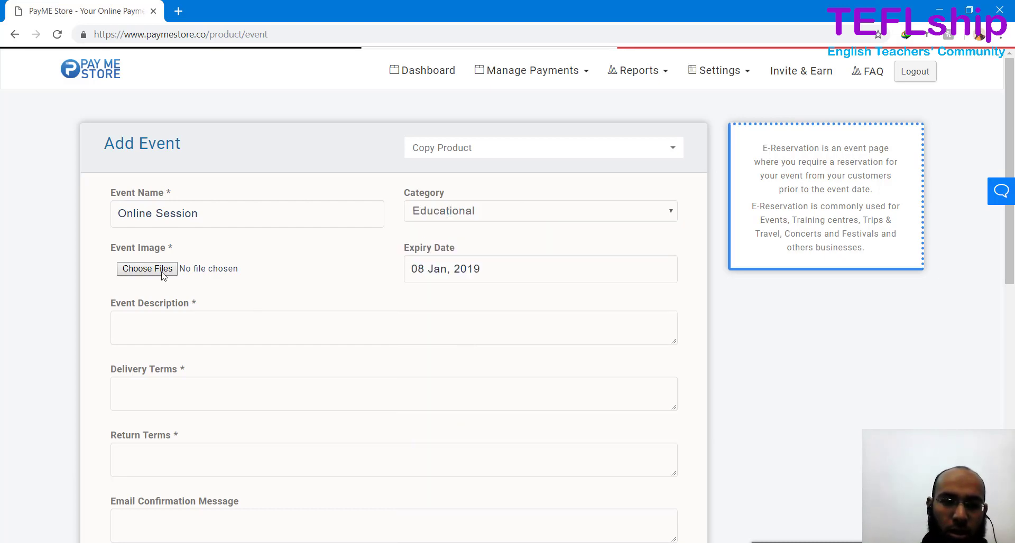
# Step: Attach Online Session.png from the Desktop as the event image and set the expiry date to 31 January, 2019
pyautogui.click(147, 268)
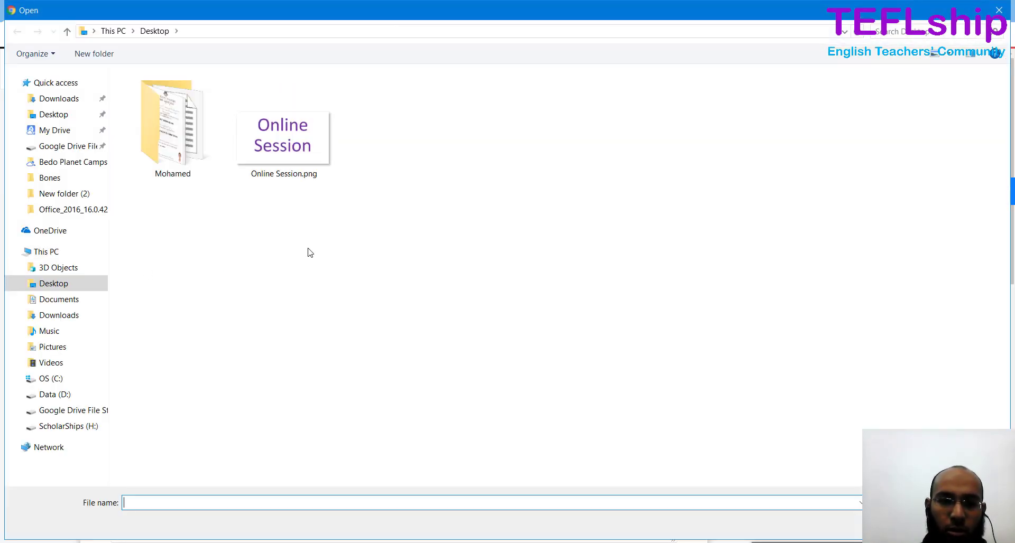
pyautogui.click(289, 148)
pyautogui.doubleClick(286, 147)
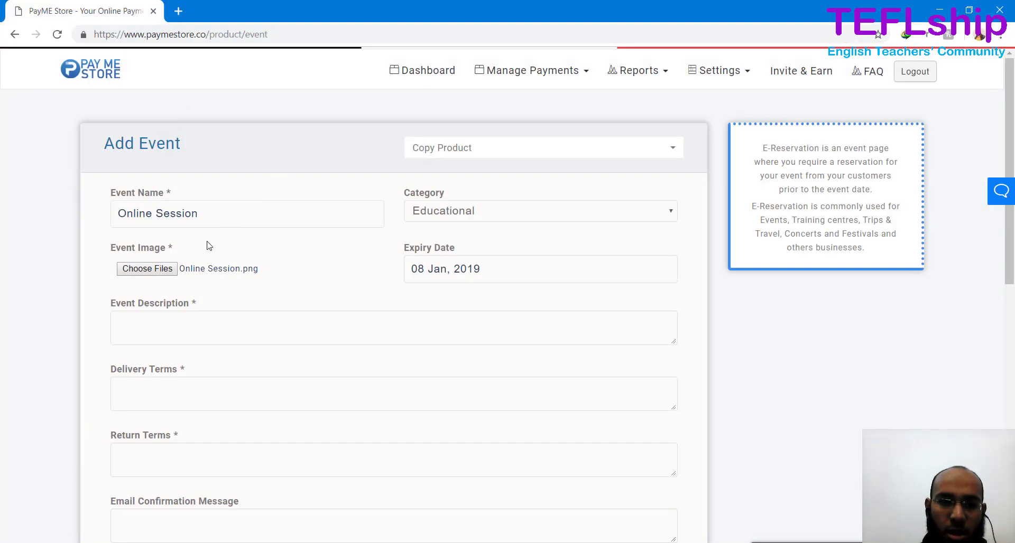
pyautogui.click(499, 264)
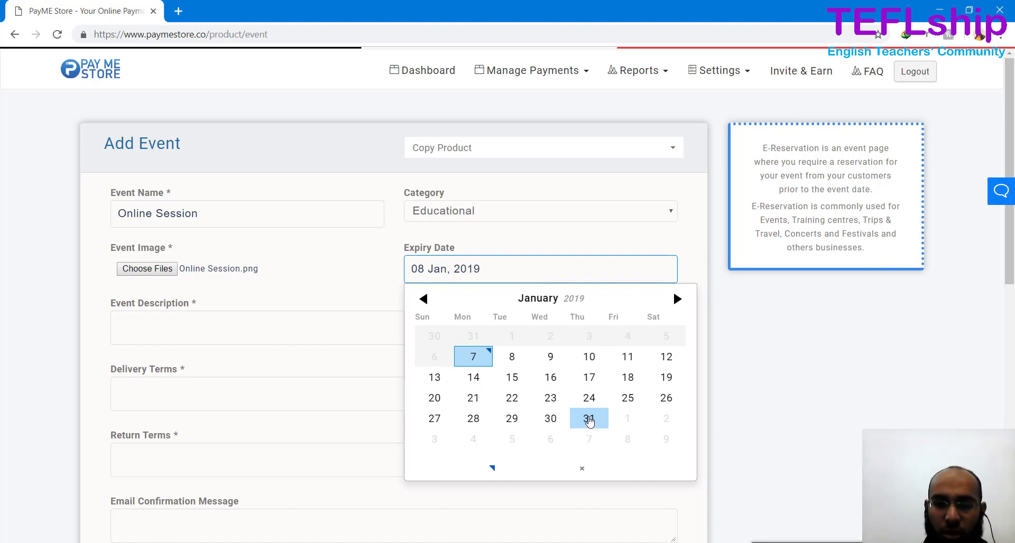
pyautogui.click(589, 418)
# Step: Fill in the event description with "This is an online session for bla bla bla"
pyautogui.scroll(-1, 304, 398)
pyautogui.scroll(-1, 304, 398)
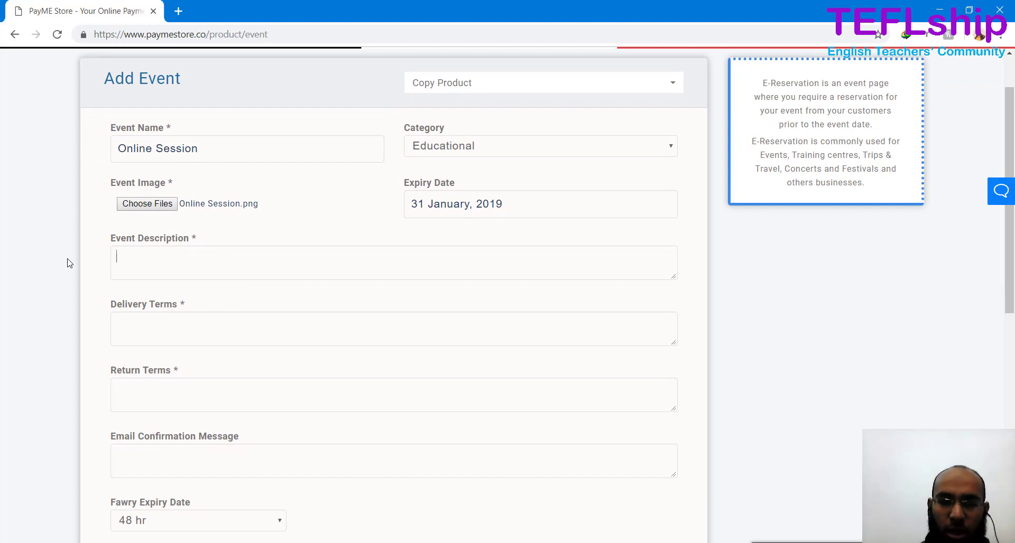
pyautogui.write('T')
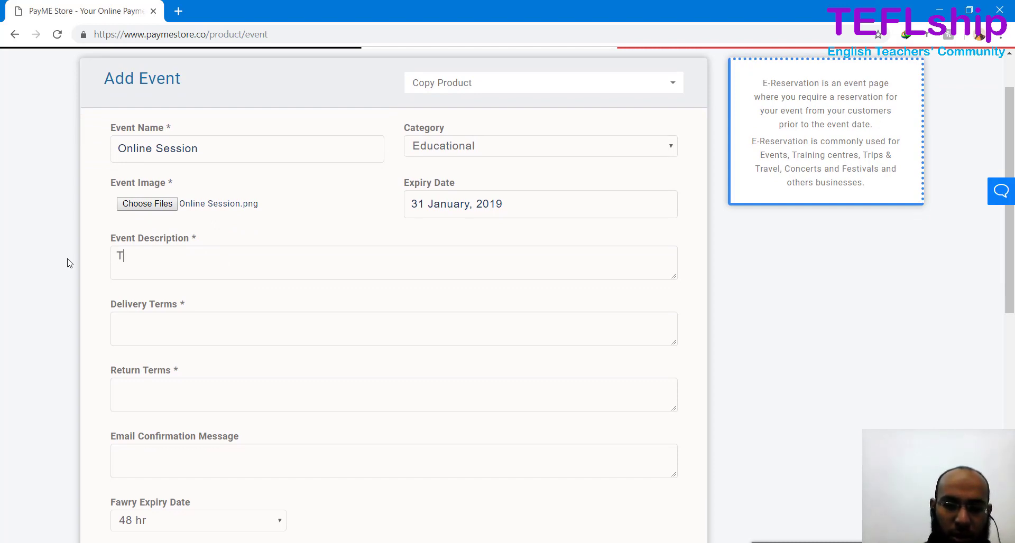
pyautogui.write('his is an online sessio')
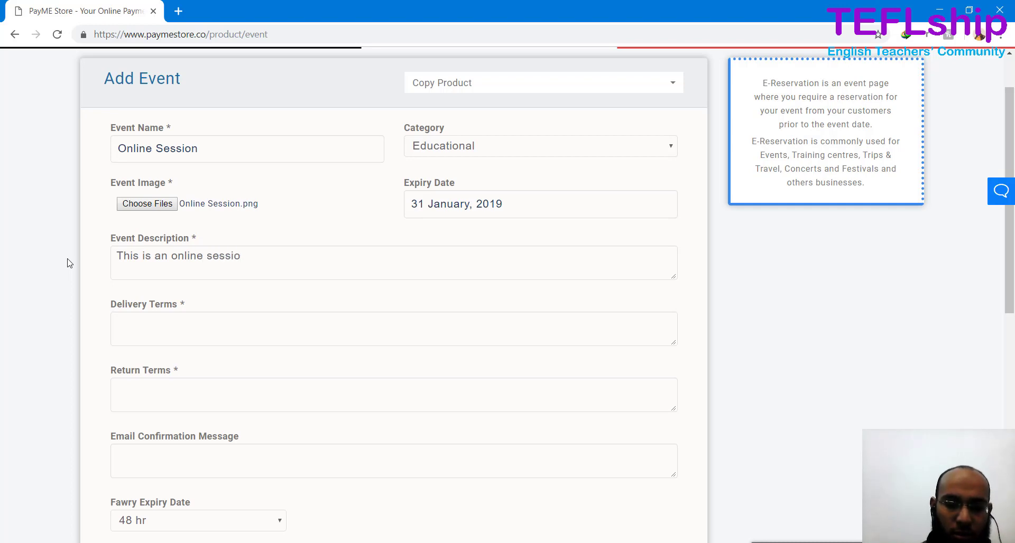
pyautogui.write('n for bla bla l')
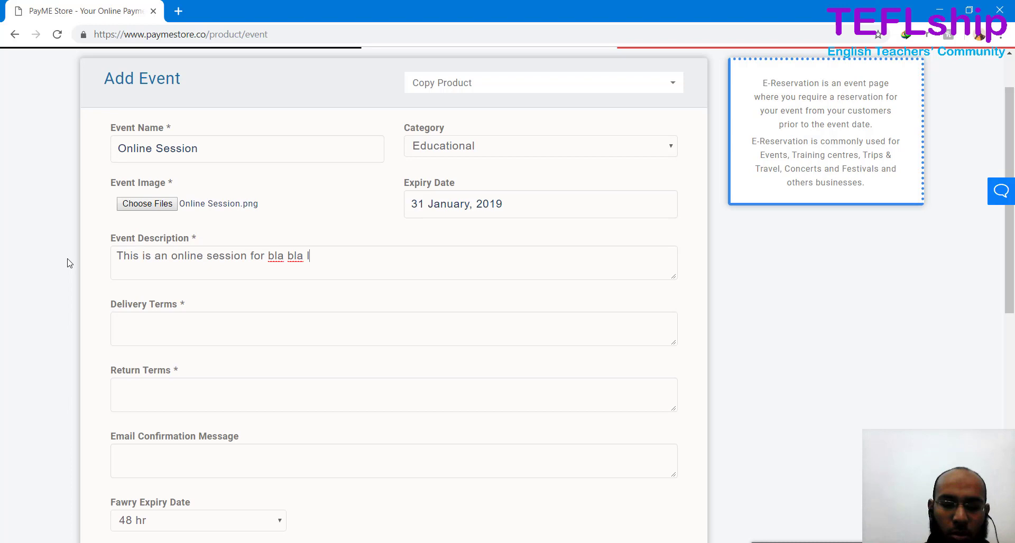
pyautogui.press('BackSpace')
pyautogui.write('bla bla')
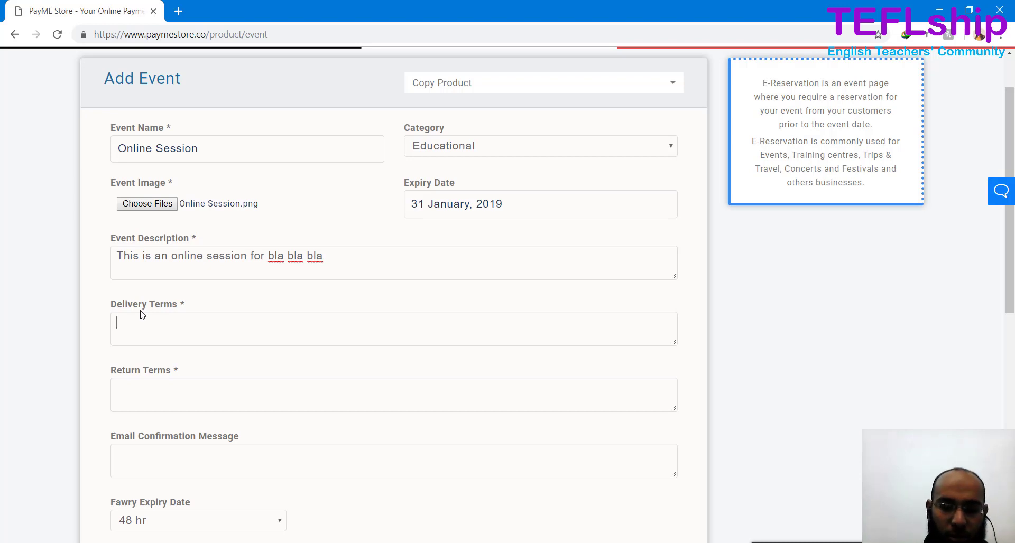
# Step: Enter "NA" as the delivery terms and "l" as the return terms
pyautogui.write('NA')
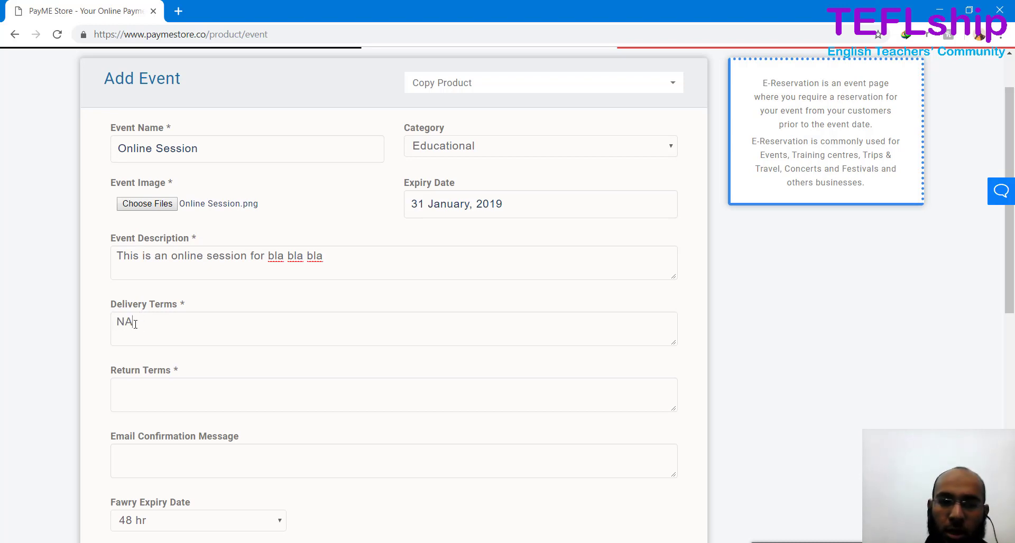
pyautogui.click(153, 393)
pyautogui.scroll(-2, 152, 391)
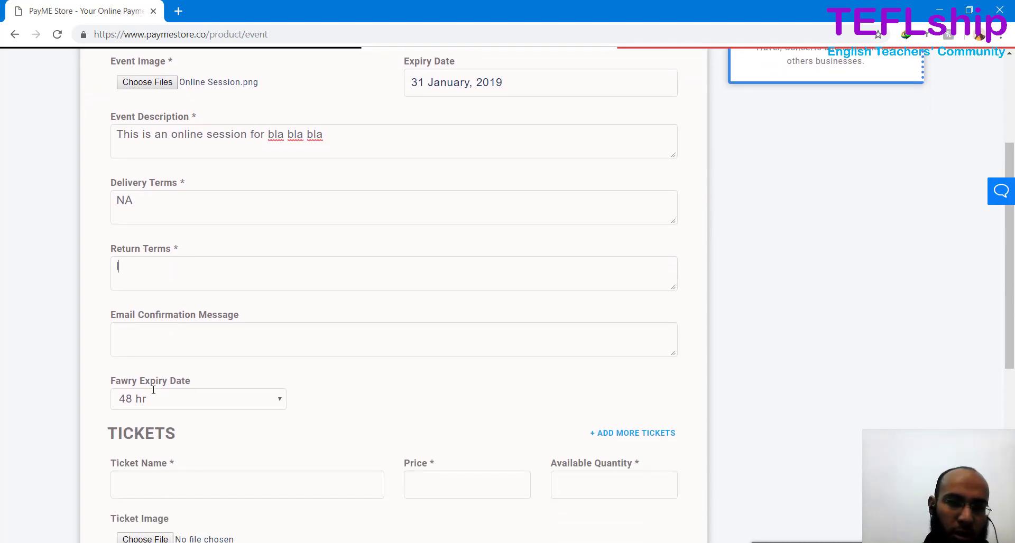
pyautogui.scroll(-1, 153, 390)
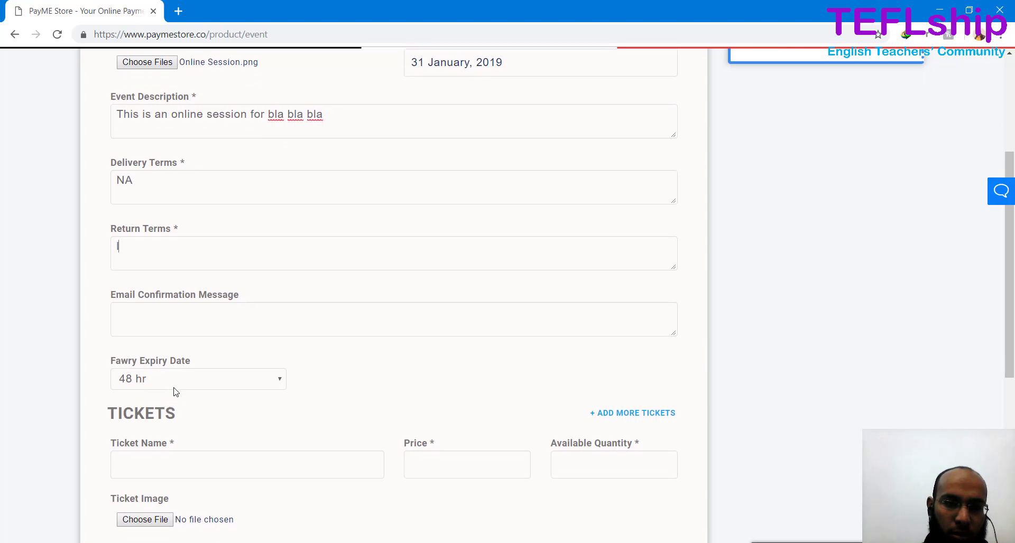
pyautogui.moveTo(168, 222); pyautogui.dragTo(191, 225)
pyautogui.click(178, 224)
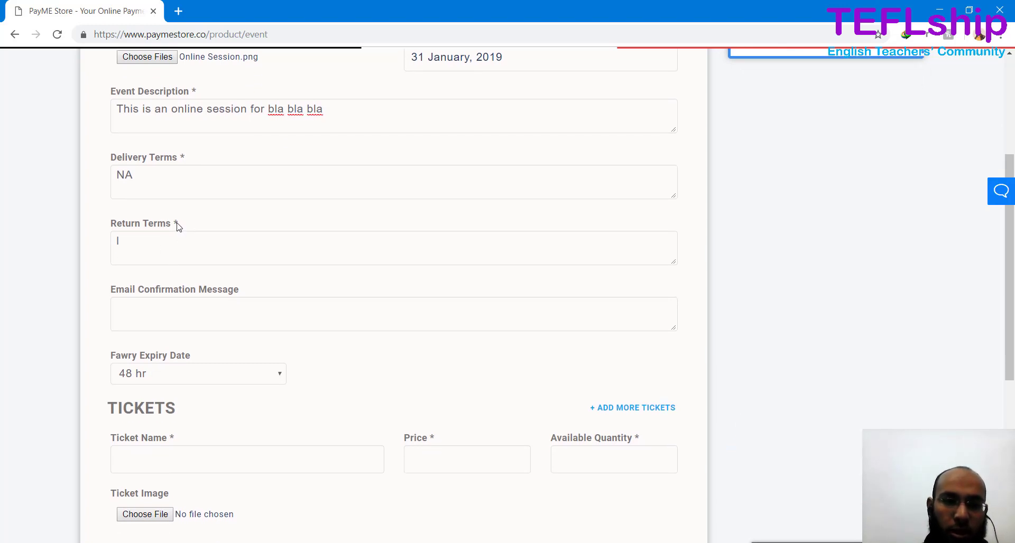
# Step: Choose 48 hr as the Fawry expiry date, leaving the email confirmation message blank
pyautogui.click(167, 323)
pyautogui.scroll(-2, 167, 324)
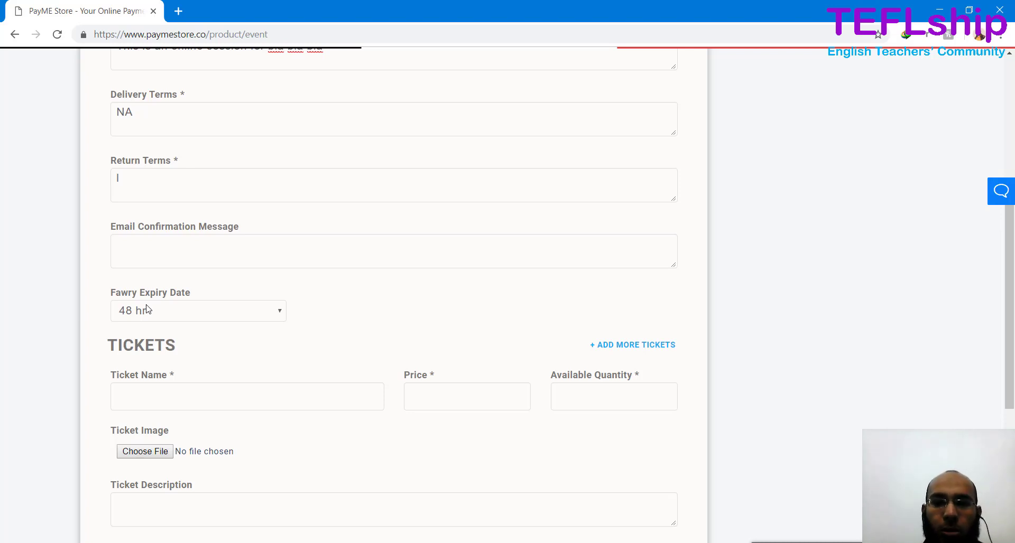
pyautogui.click(178, 311)
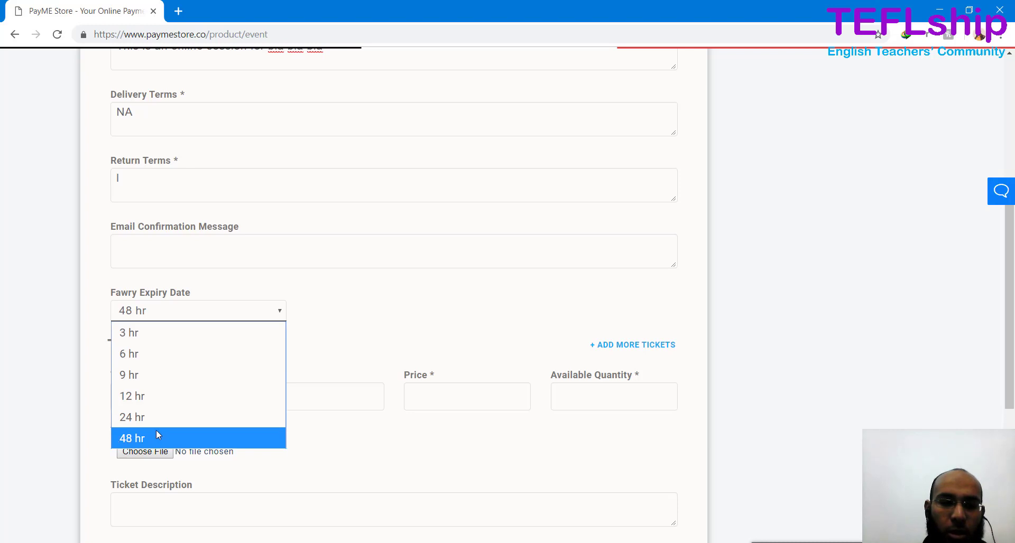
pyautogui.click(162, 448)
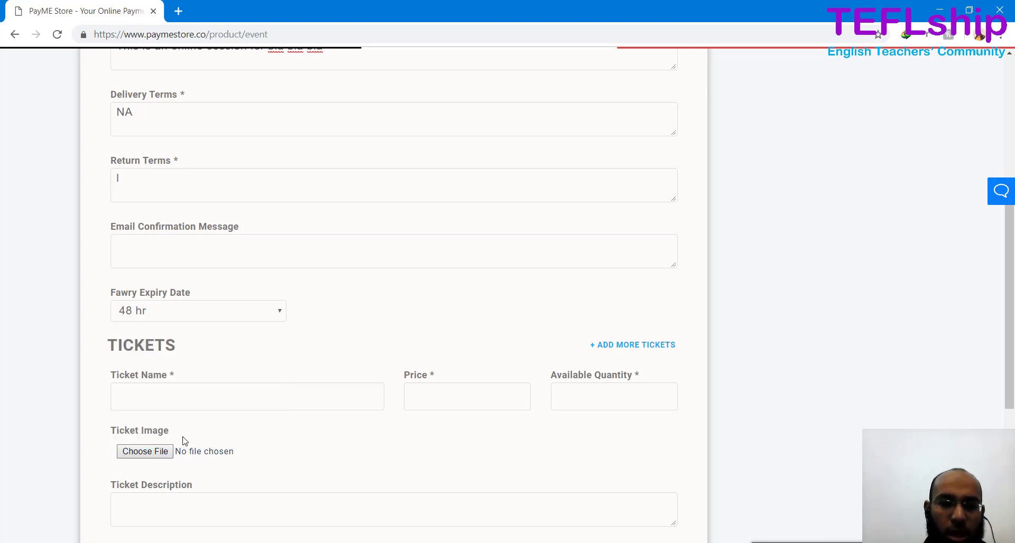
# Step: Name the event's first ticket "One session"
pyautogui.scroll(-3, 245, 376)
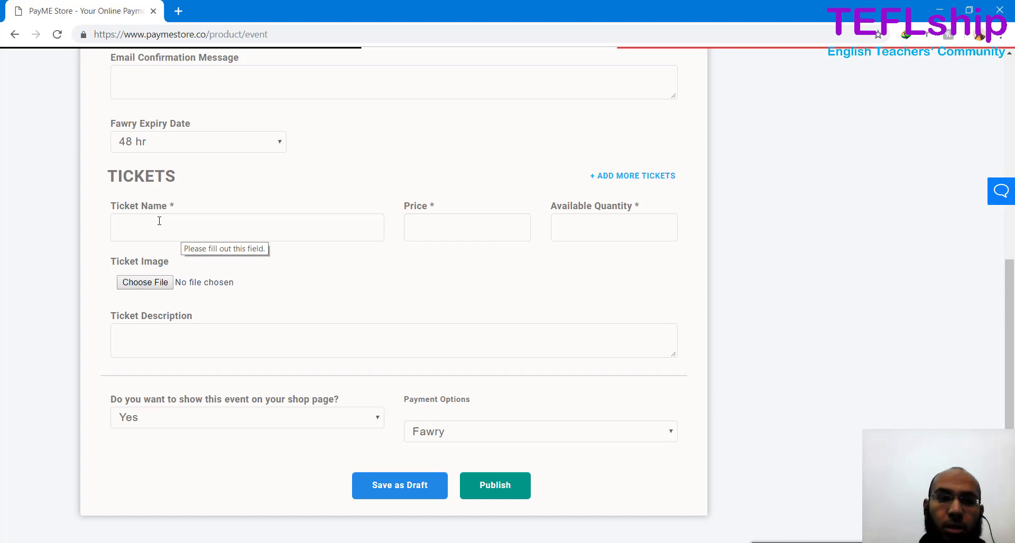
pyautogui.click(146, 225)
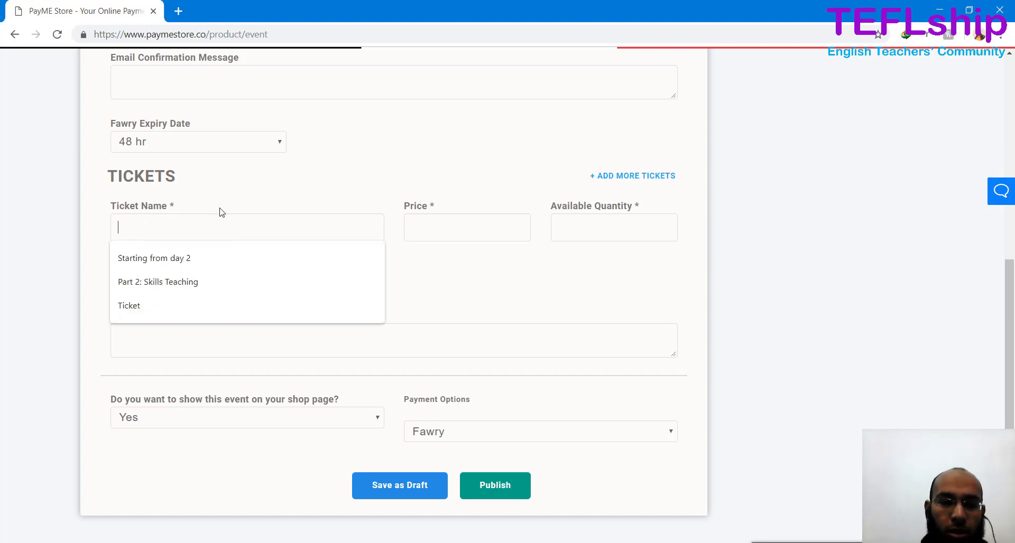
pyautogui.click(103, 230)
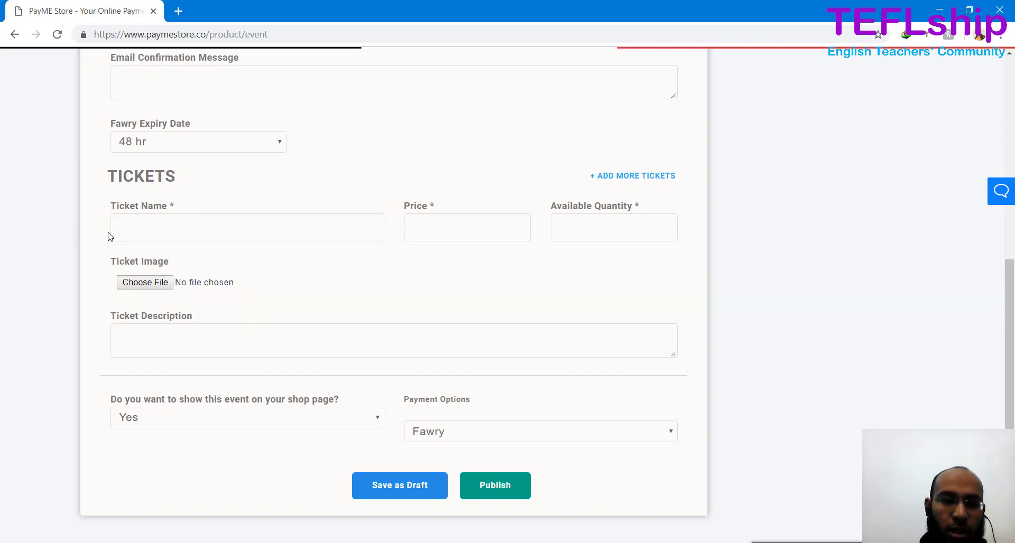
pyautogui.click(156, 225)
pyautogui.write('P')
pyautogui.press('BackSpace')
pyautogui.write('One ')
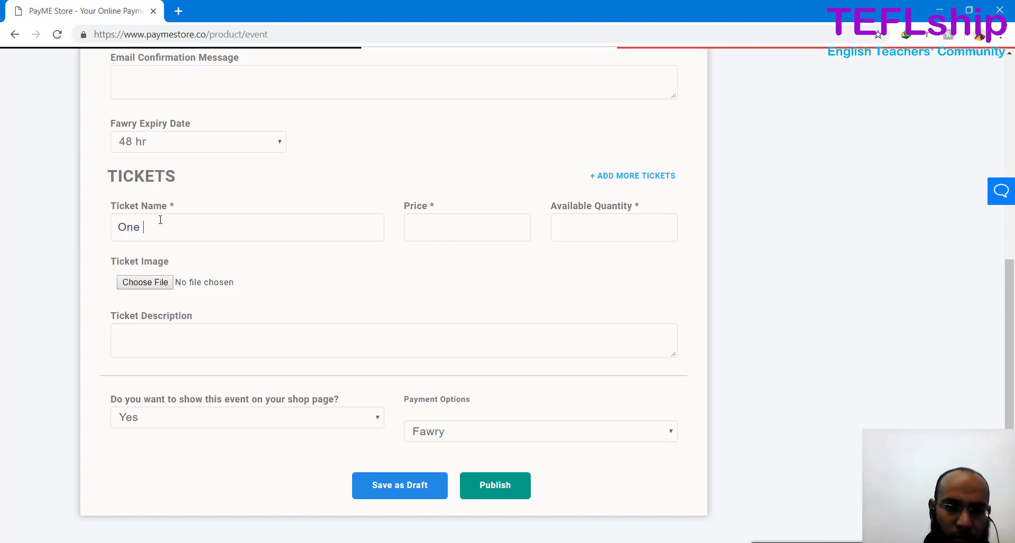
pyautogui.write('session')
# Step: Set the first ticket's price to 200 and its available quantity to 200
pyautogui.click(433, 226)
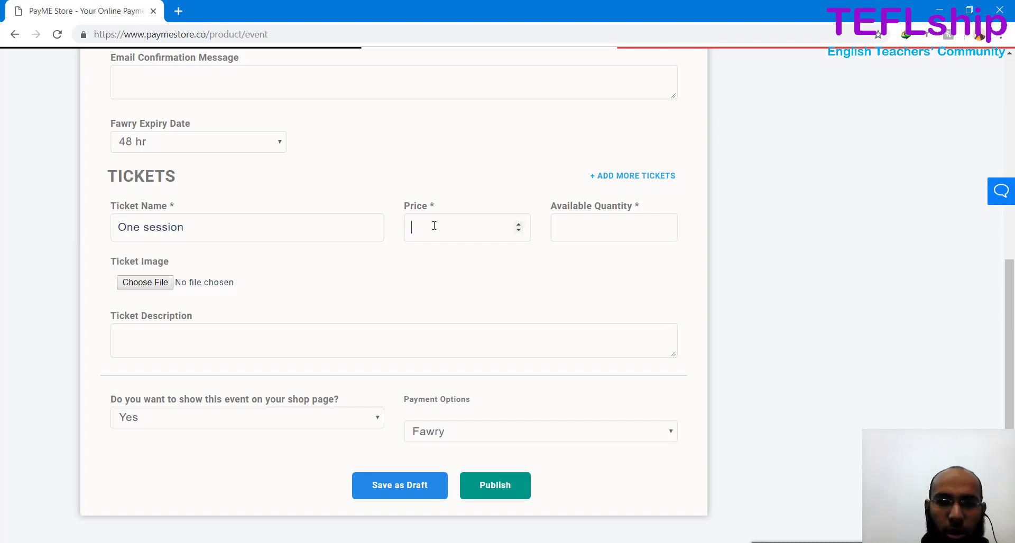
pyautogui.write('200')
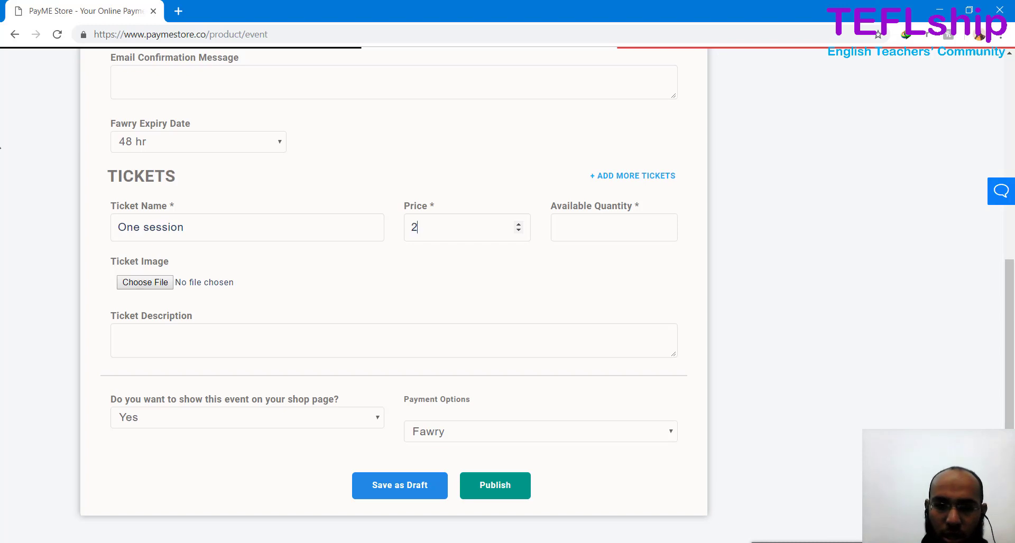
pyautogui.click(657, 219)
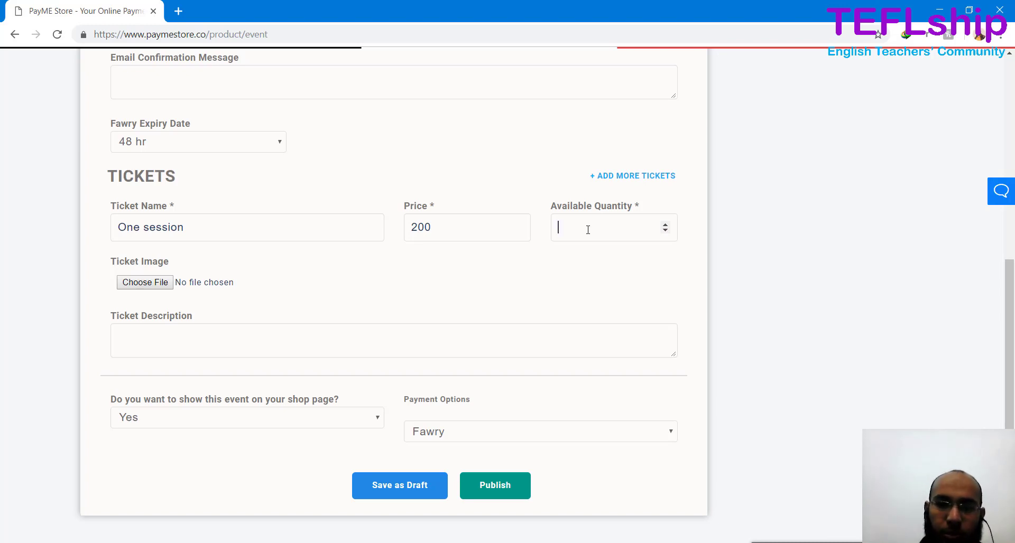
pyautogui.write('200')
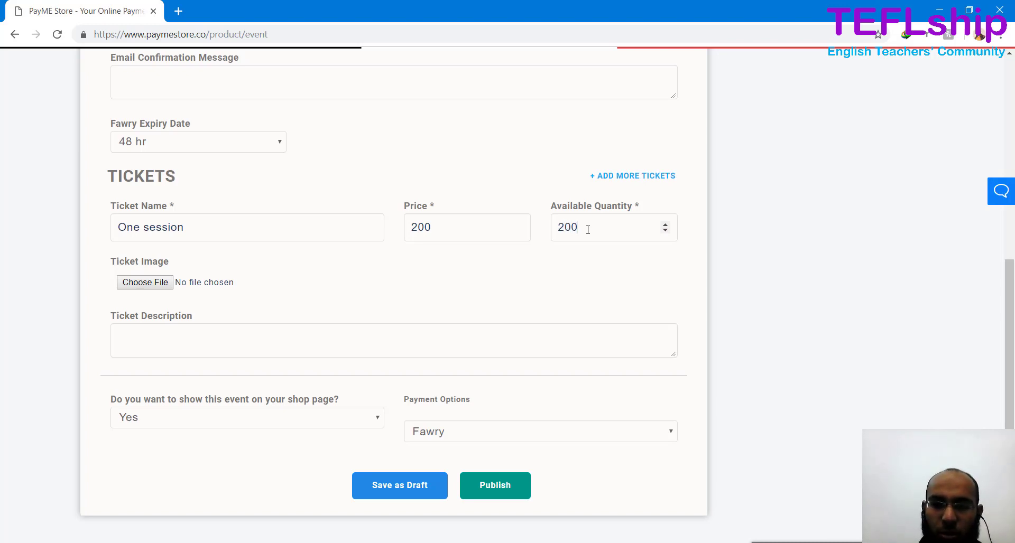
# Step: Add a second ticket entry to the event, leaving the first ticket's image and description empty
pyautogui.scroll(-2, 354, 243)
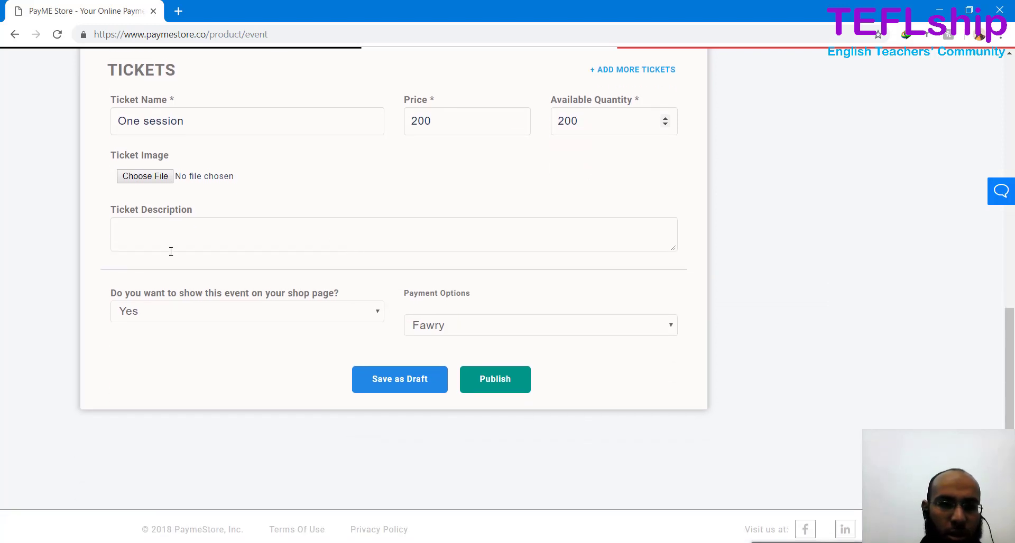
pyautogui.scroll(1, 169, 251)
pyautogui.click(148, 266)
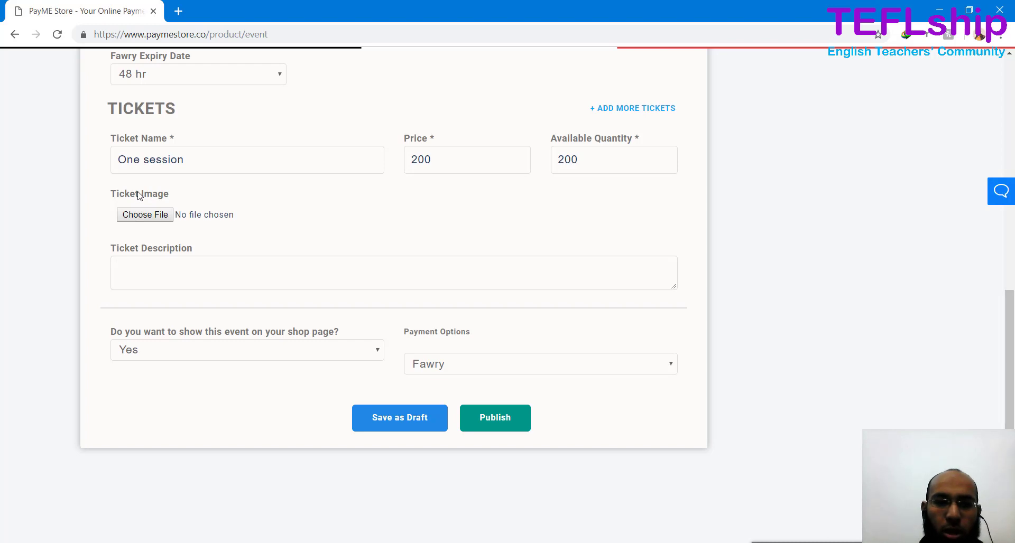
pyautogui.scroll(2, 138, 196)
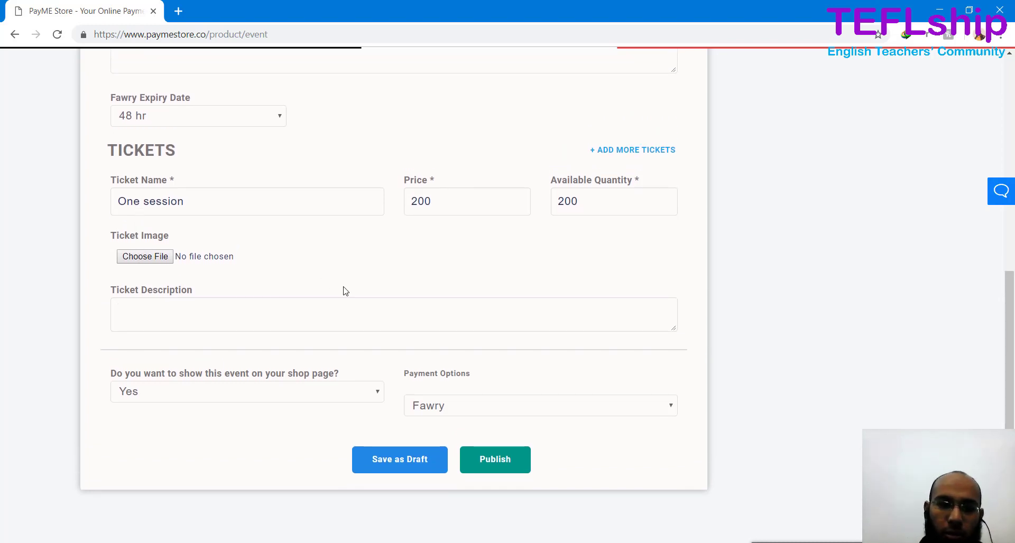
pyautogui.click(651, 152)
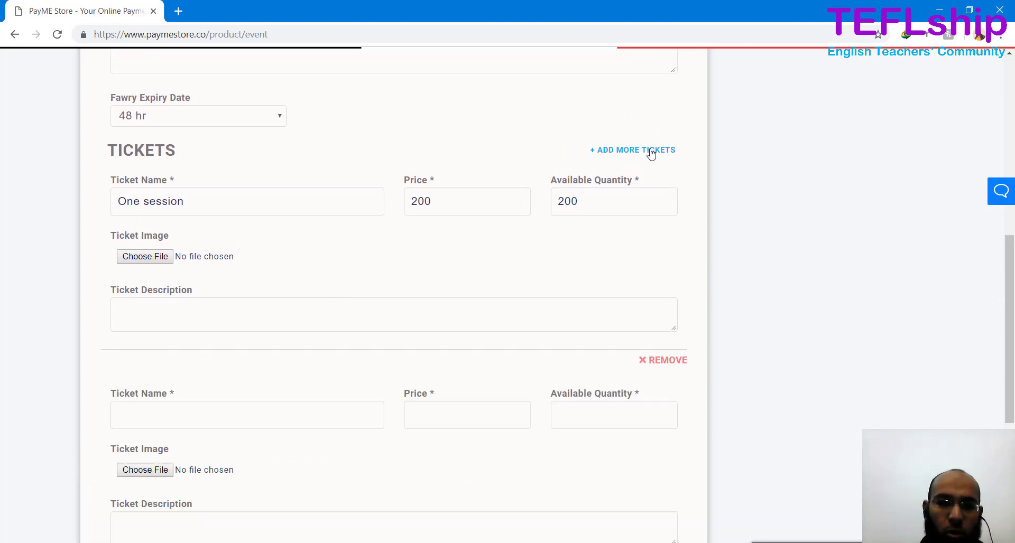
pyautogui.click(158, 202)
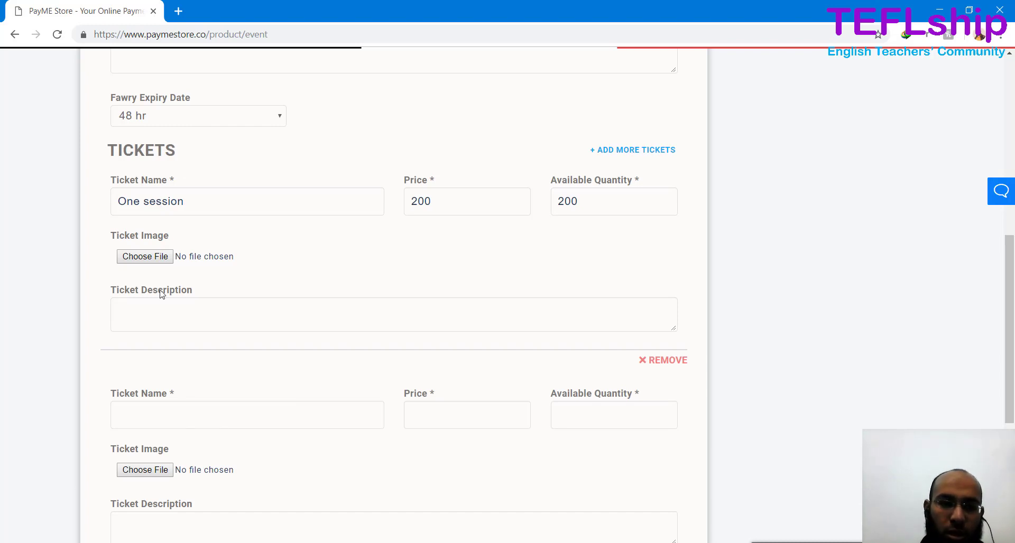
# Step: Name the second ticket "Monthly Payment"
pyautogui.click(141, 414)
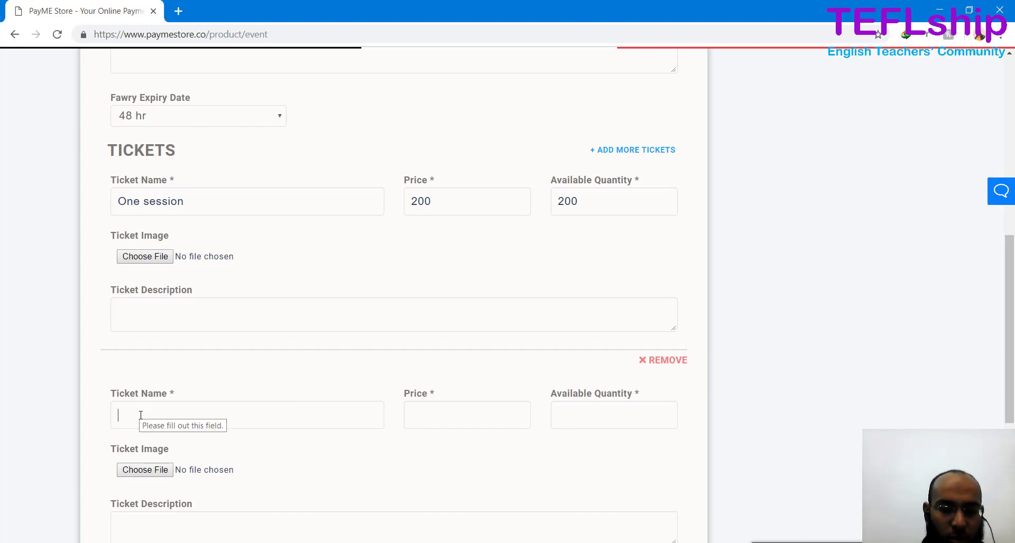
pyautogui.write('Mont')
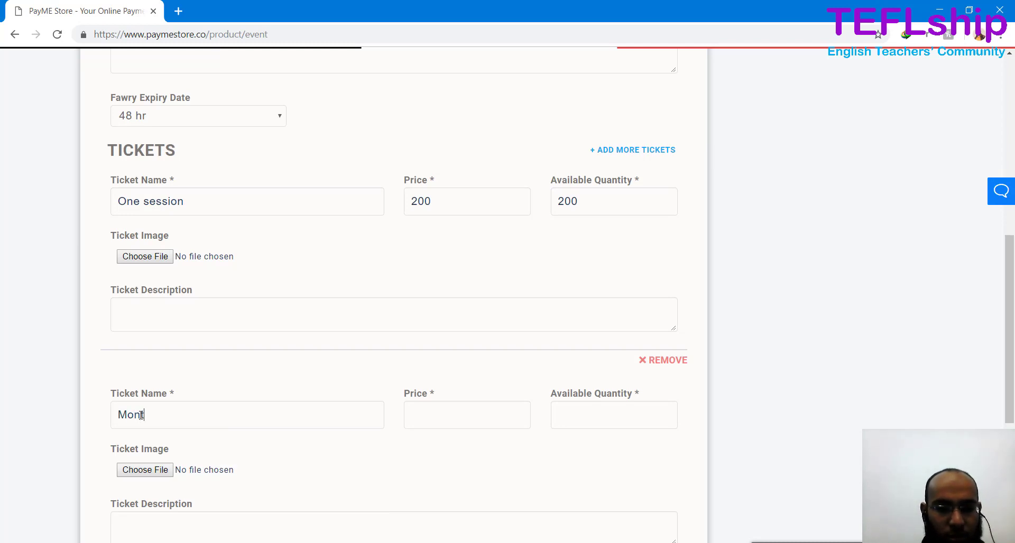
pyautogui.write('hly ')
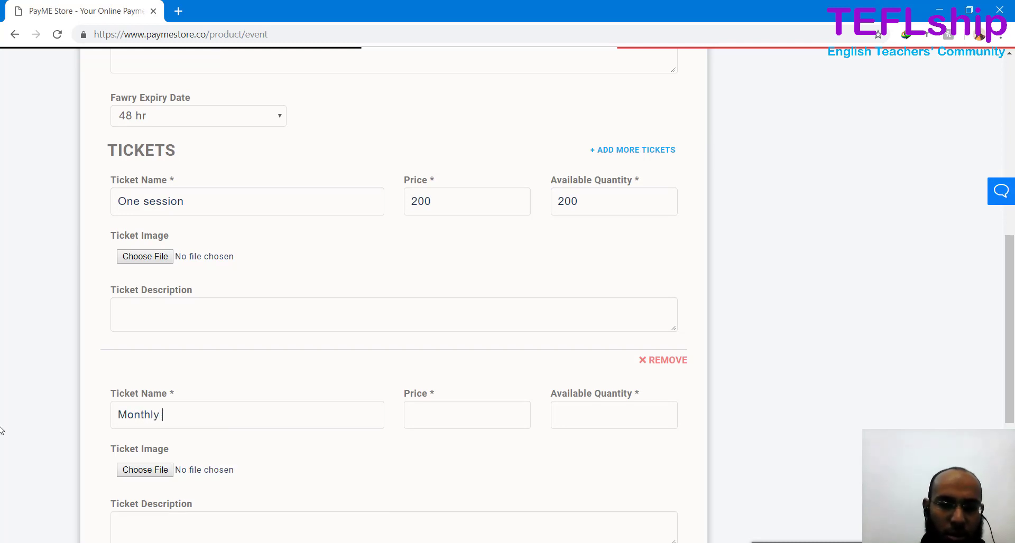
pyautogui.write('Re')
pyautogui.press('BackSpace')
pyautogui.press('BackSpace')
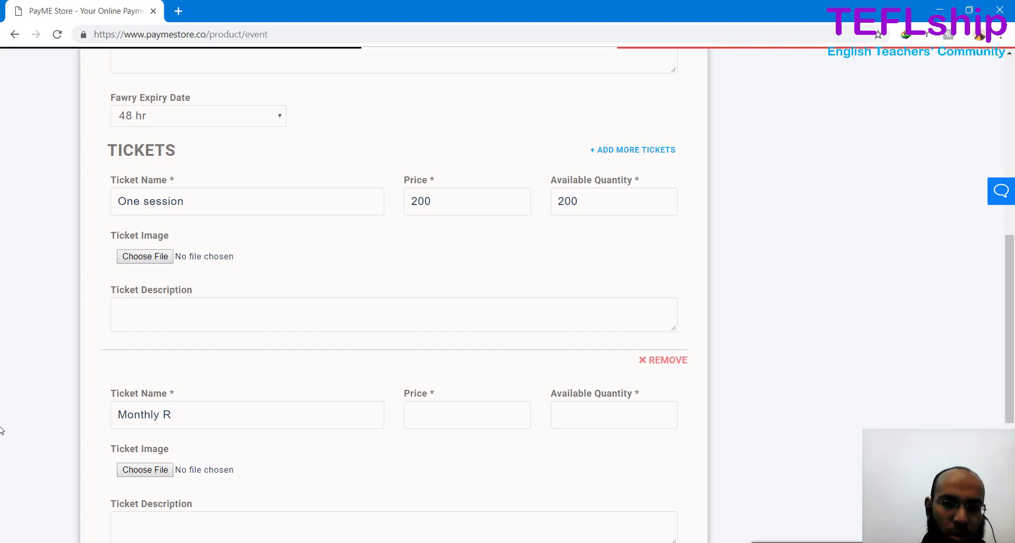
pyautogui.write('Payment')
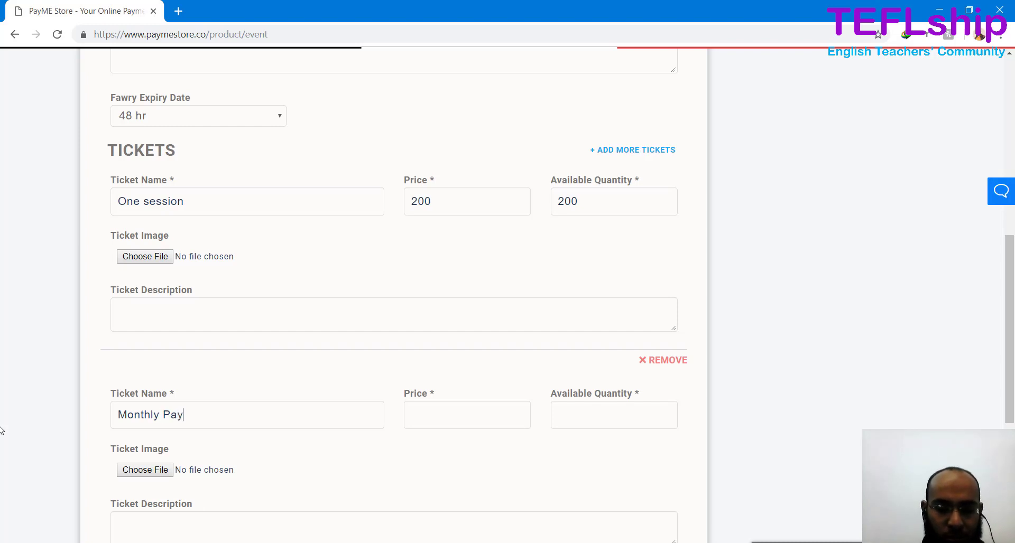
# Step: Set the Monthly Payment ticket's price to 700 and its available quantity to 200
pyautogui.click(429, 423)
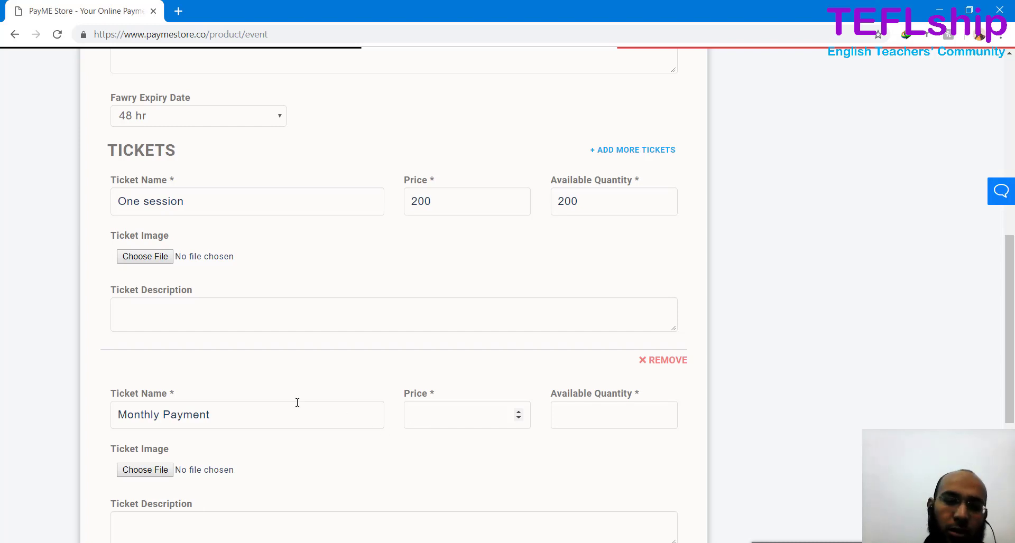
pyautogui.write('700')
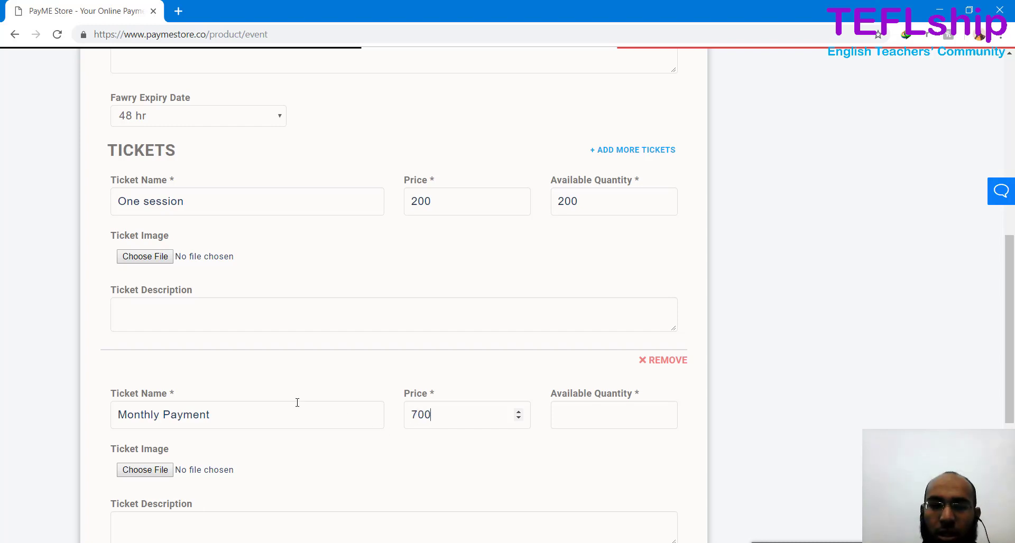
pyautogui.click(564, 402)
pyautogui.write('200')
# Step: Choose Yes for showing the event on the shop page and Both as the payment options
pyautogui.scroll(-5, 564, 402)
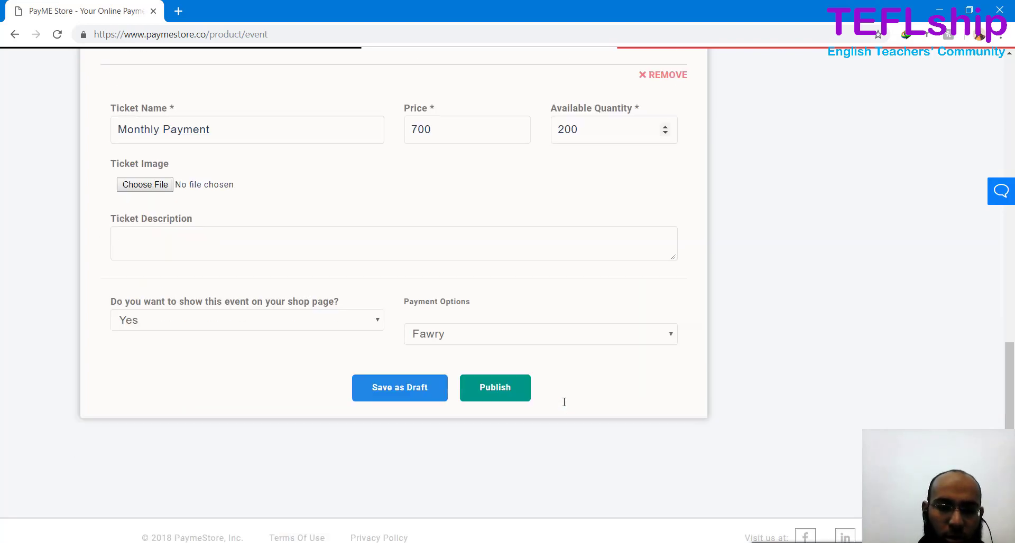
pyautogui.scroll(2, 332, 361)
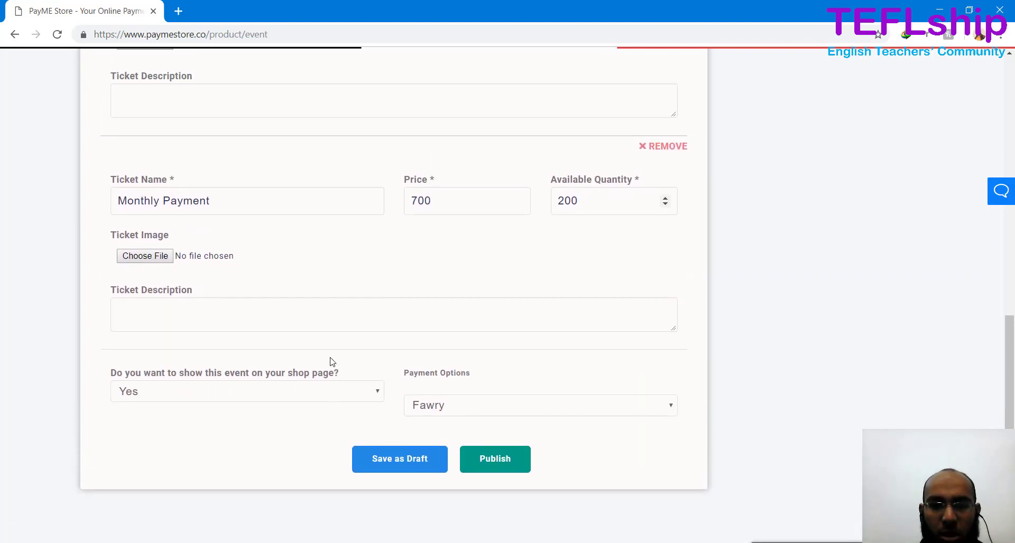
pyautogui.doubleClick(155, 374)
pyautogui.tripleClick(155, 376)
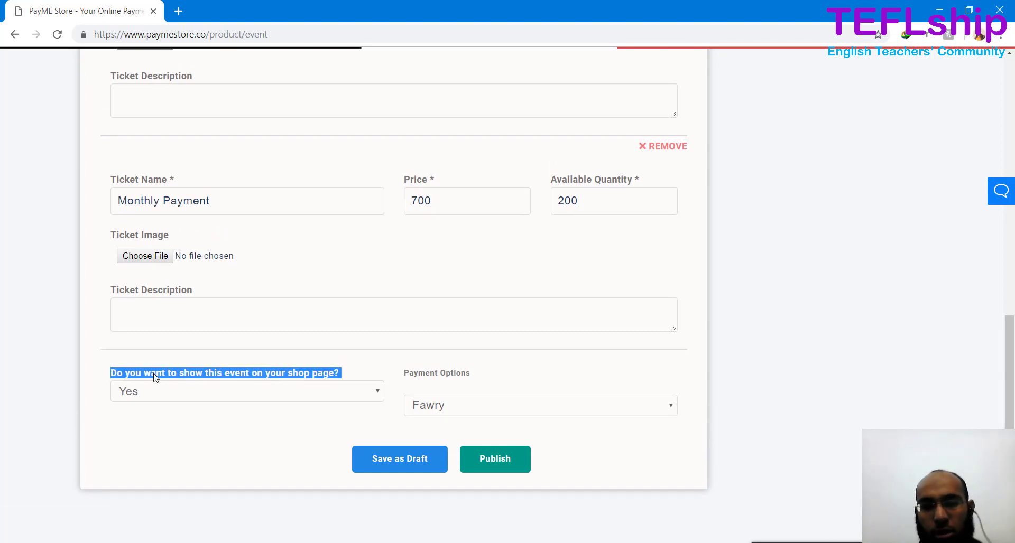
pyautogui.click(156, 401)
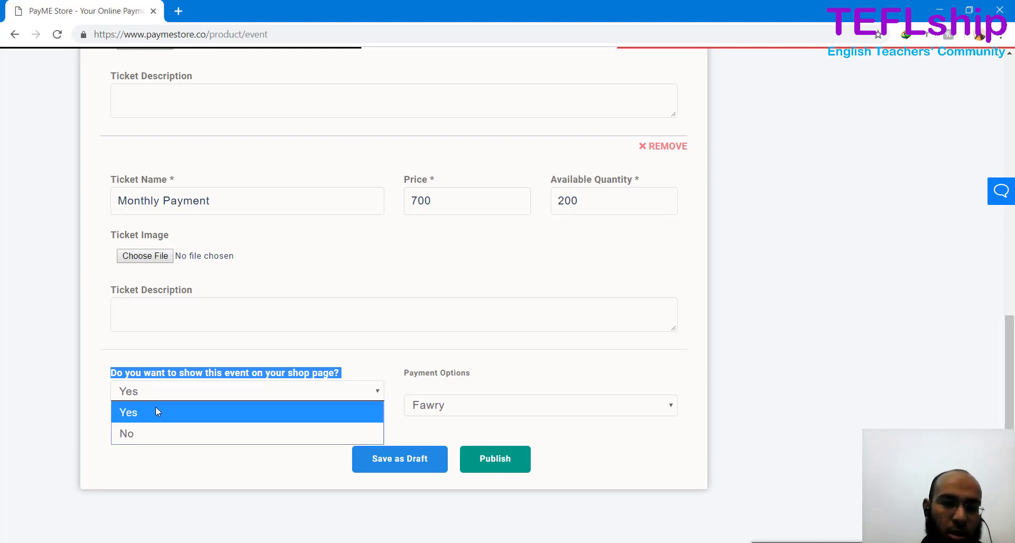
pyautogui.click(141, 417)
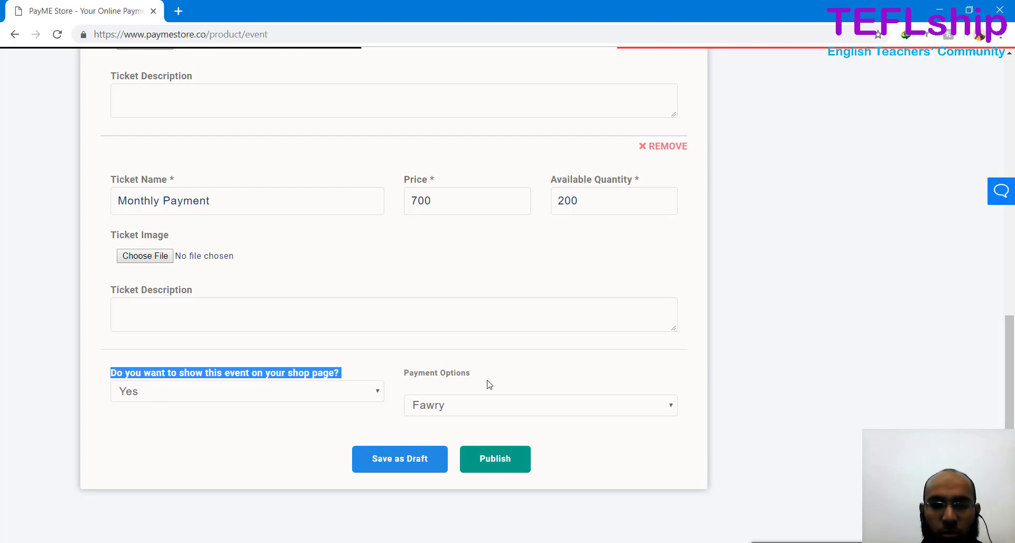
pyautogui.click(446, 406)
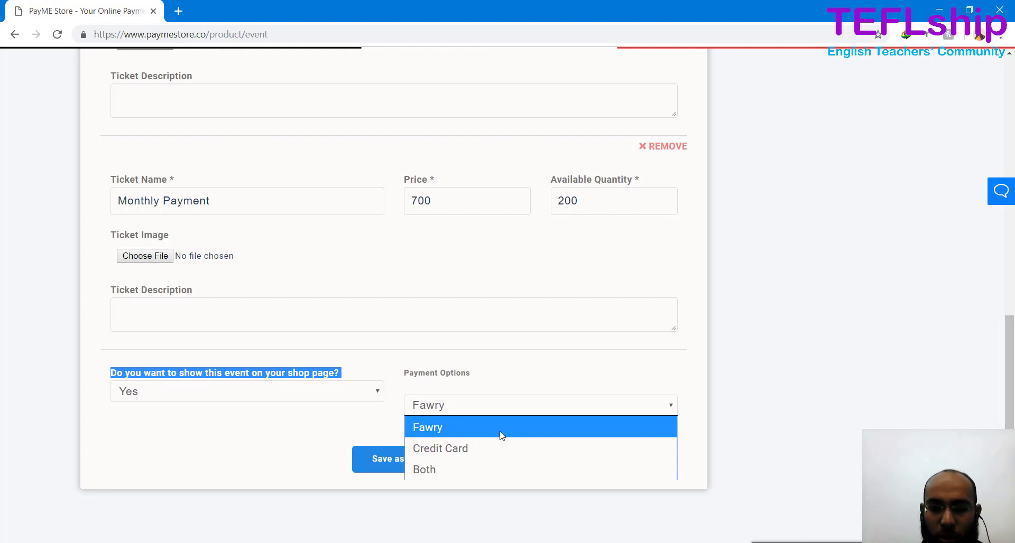
pyautogui.click(446, 470)
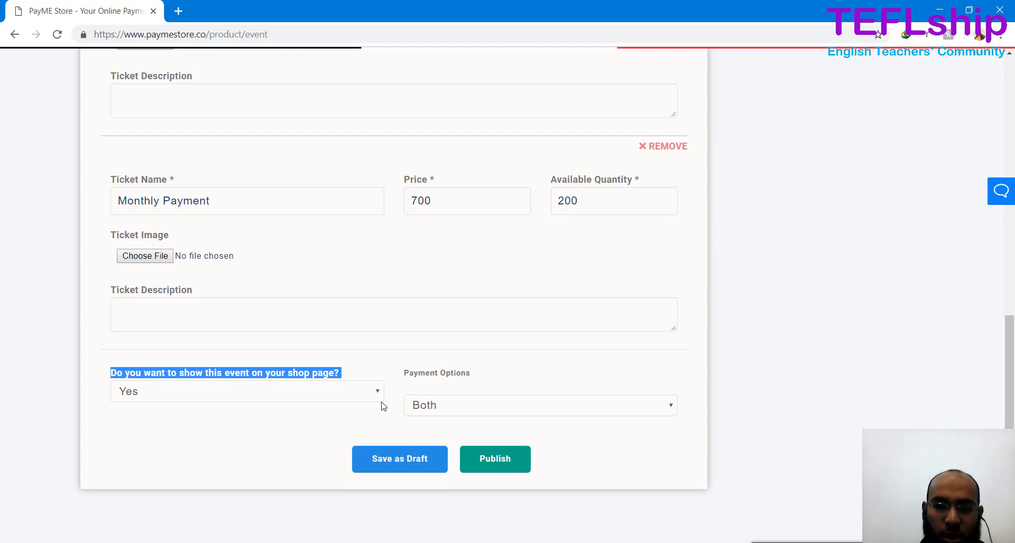
# Step: Review the completed event form and publish the event
pyautogui.scroll(2, 444, 399)
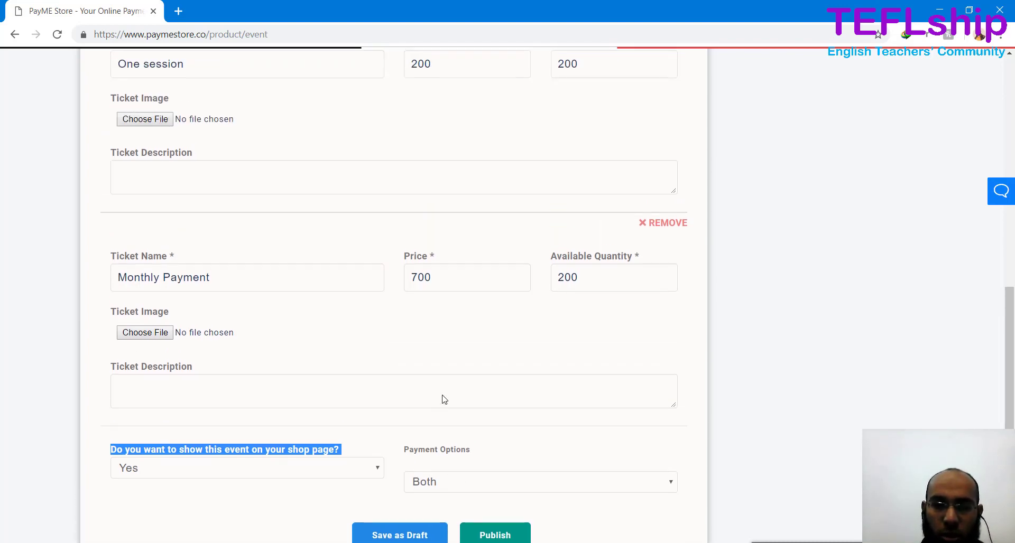
pyautogui.scroll(6, 444, 399)
pyautogui.scroll(-10, 444, 399)
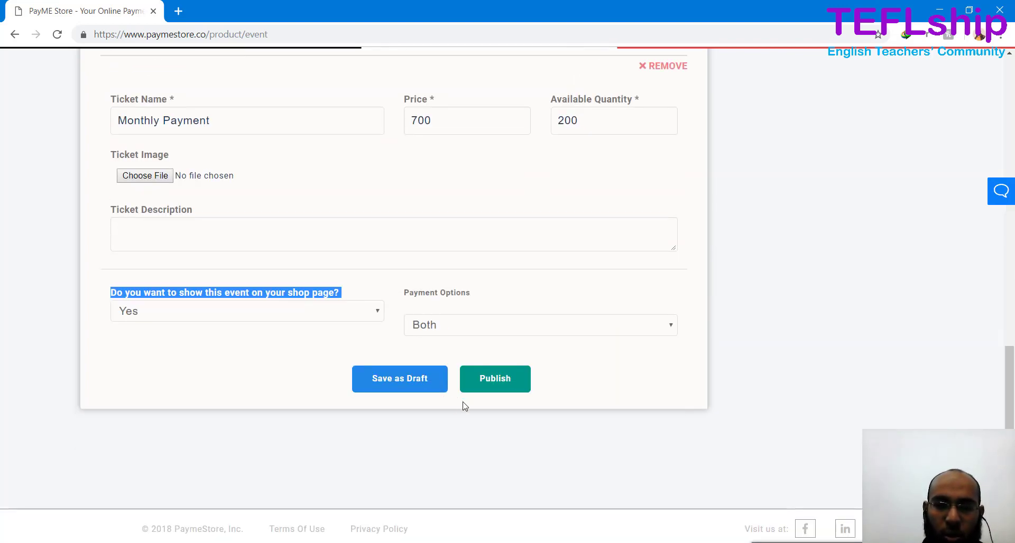
pyautogui.click(496, 387)
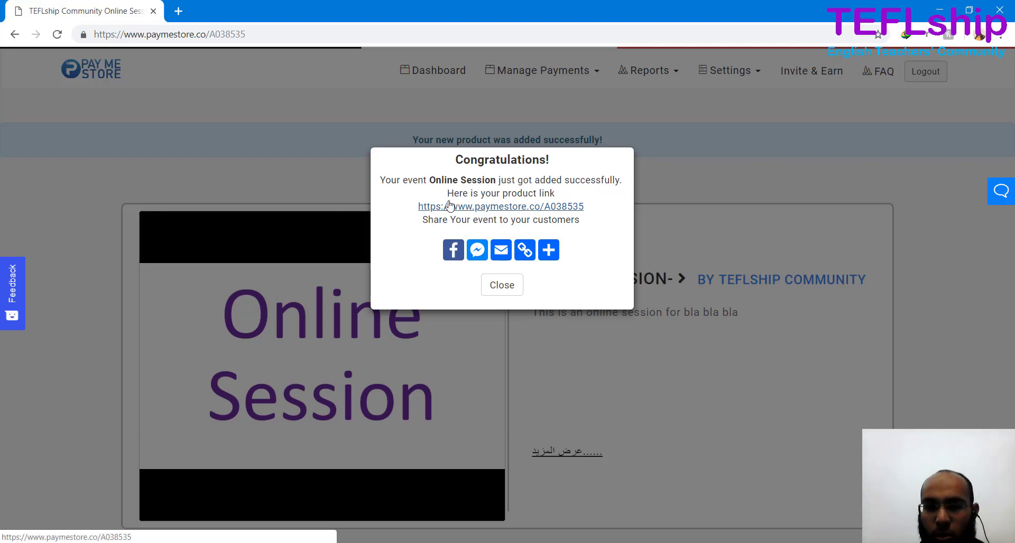
# Step: Copy the published event's product link and dismiss the congratulations message
pyautogui.doubleClick(412, 208)
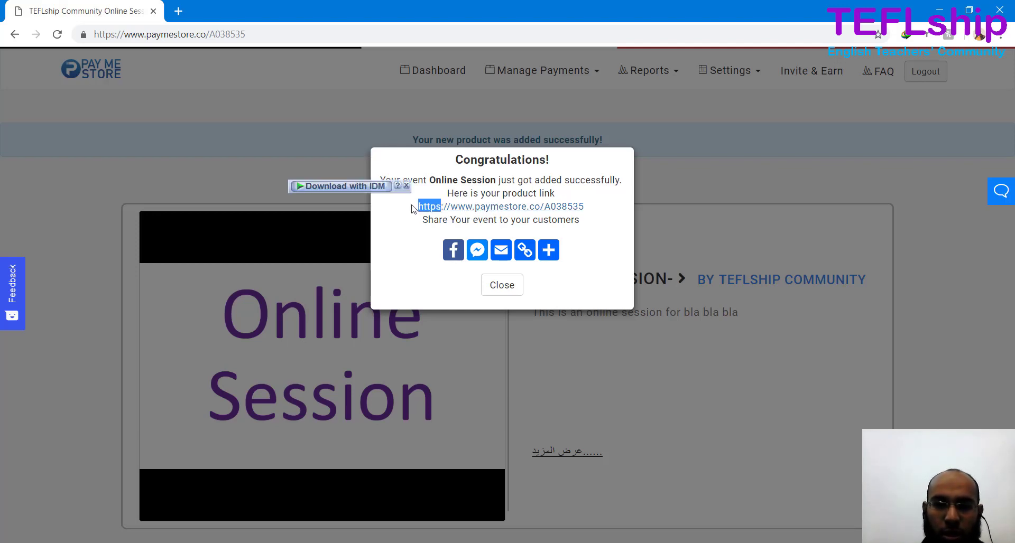
pyautogui.tripleClick(412, 209)
pyautogui.hotkey('ctrl', 'c')
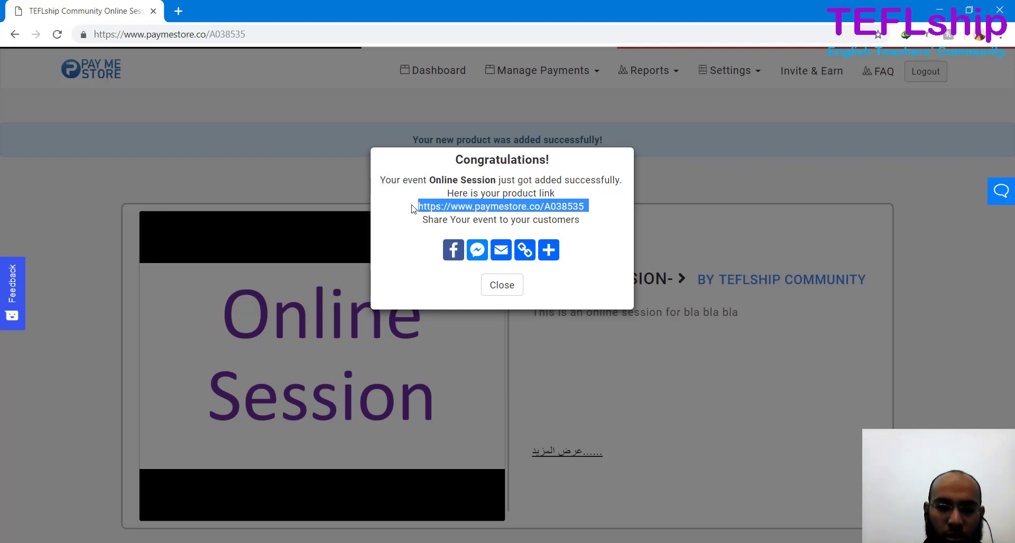
pyautogui.click(501, 287)
# Step: Examine the published event page, including its image, full description, and the ticket types with their prices
pyautogui.scroll(-1, 433, 315)
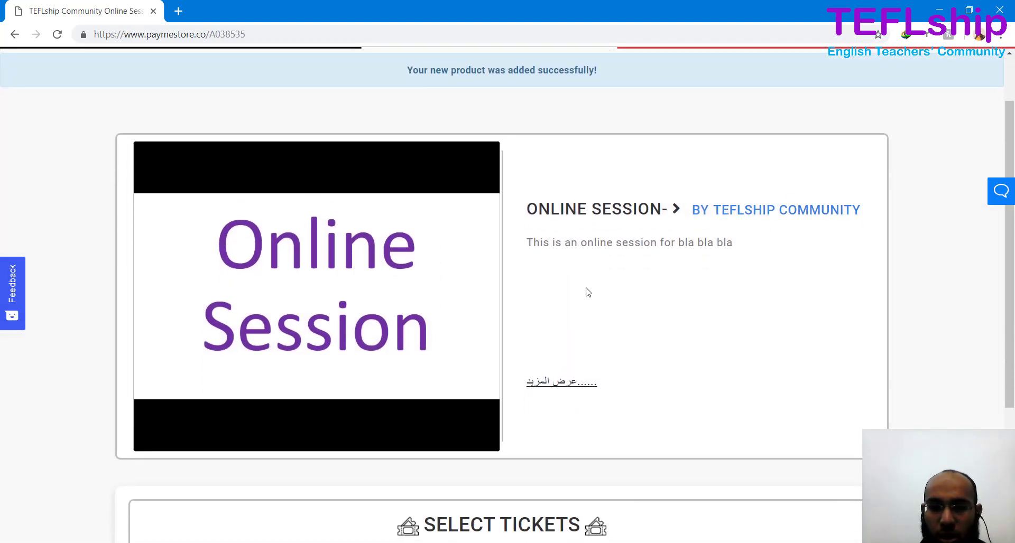
pyautogui.tripleClick(552, 246)
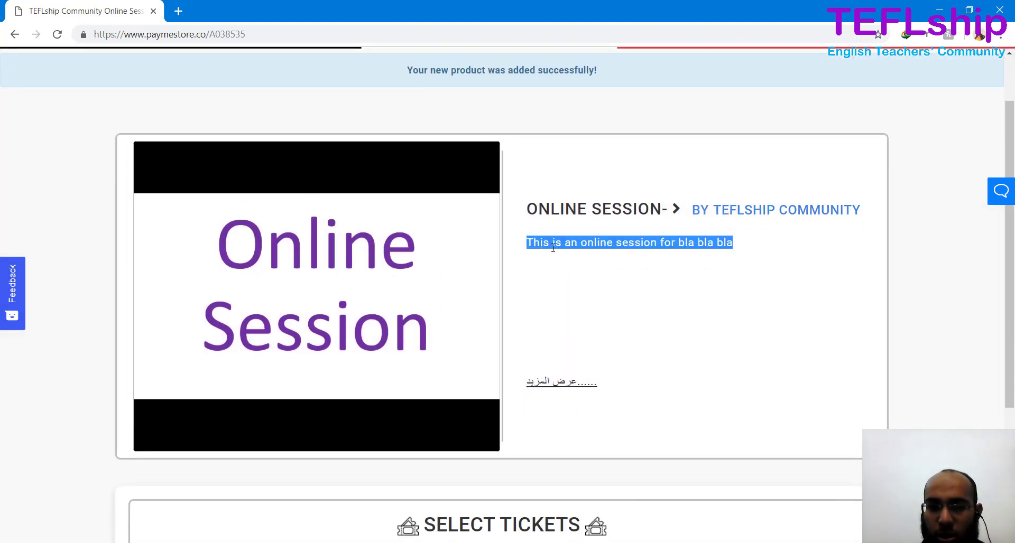
pyautogui.click(554, 387)
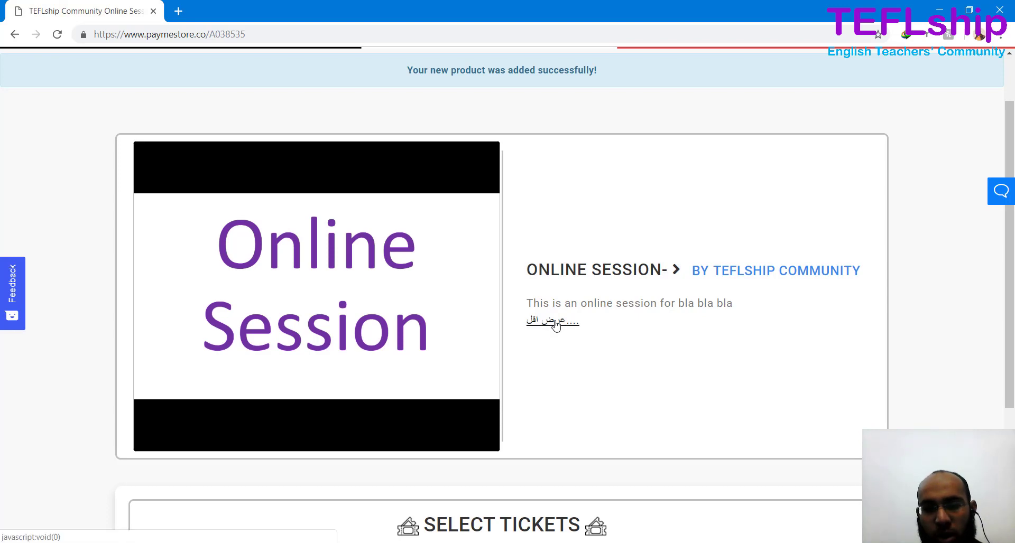
pyautogui.click(560, 326)
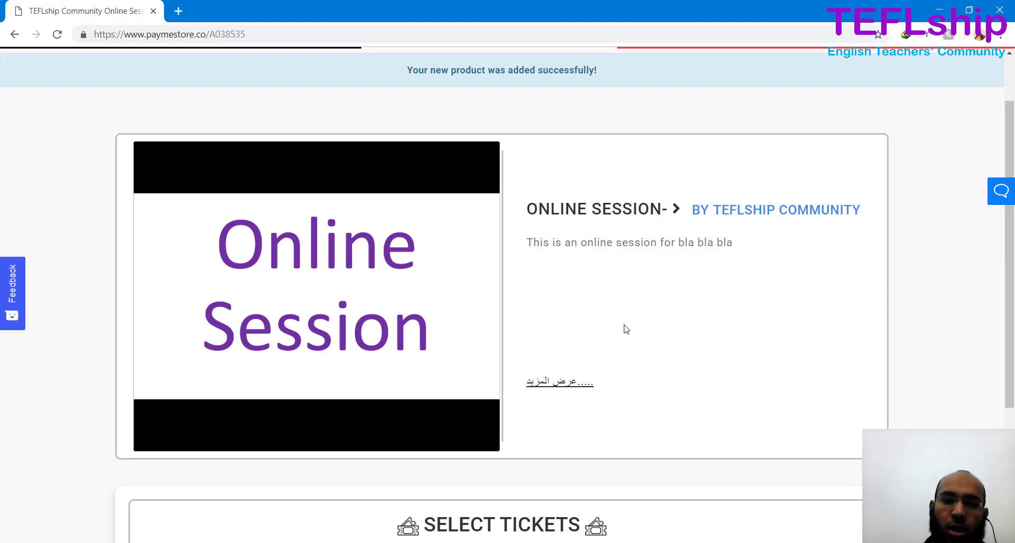
pyautogui.scroll(-4, 626, 329)
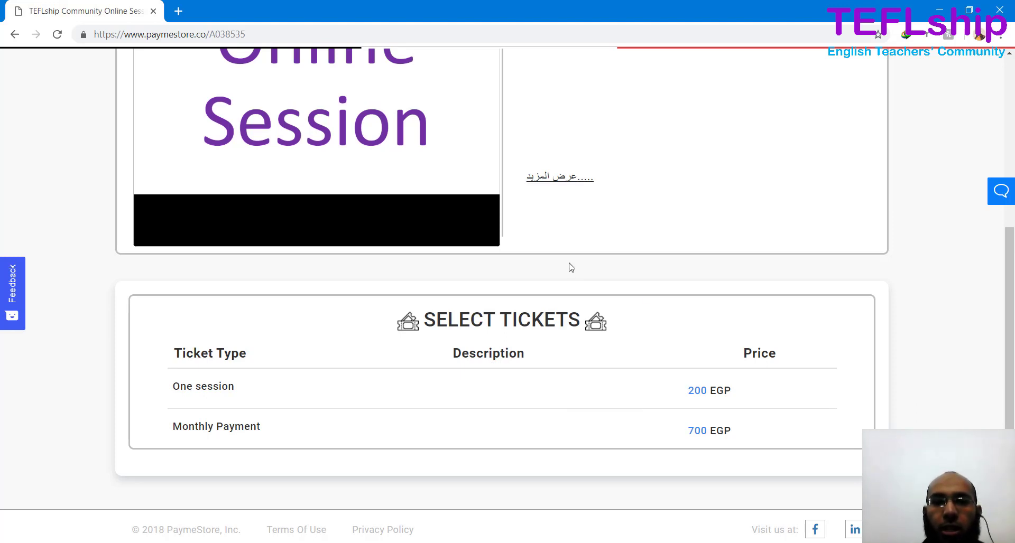
pyautogui.scroll(5, 571, 267)
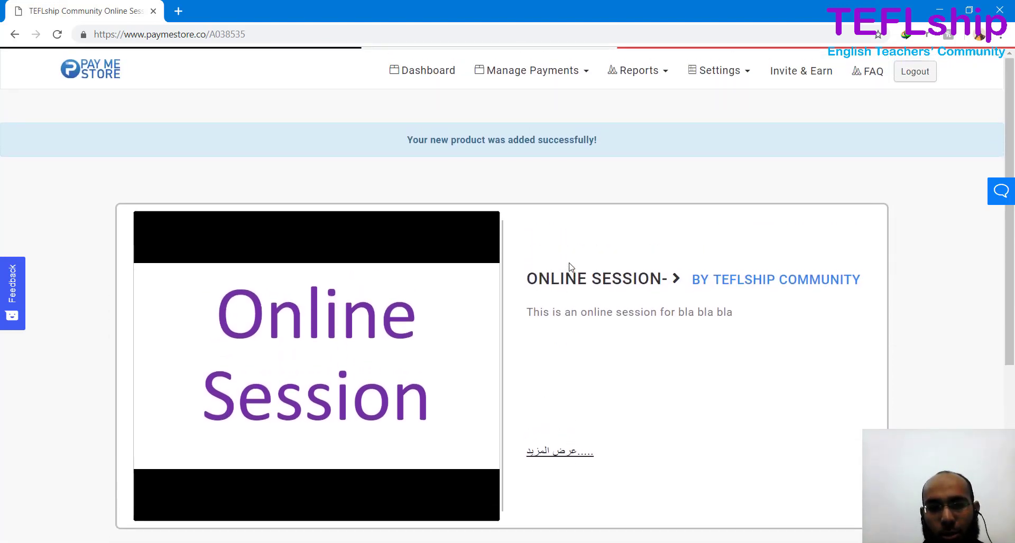
pyautogui.scroll(-2, 570, 268)
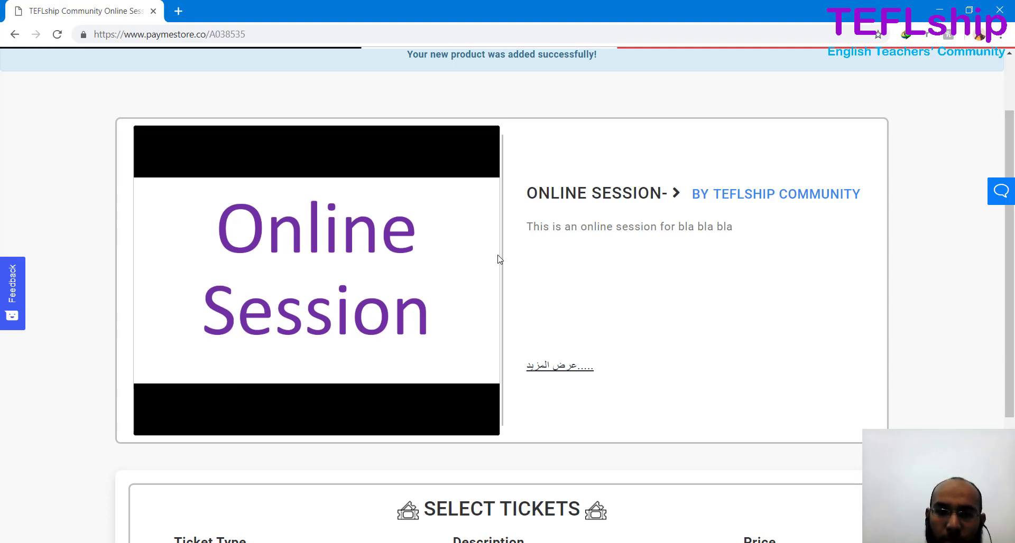
pyautogui.scroll(2, 499, 259)
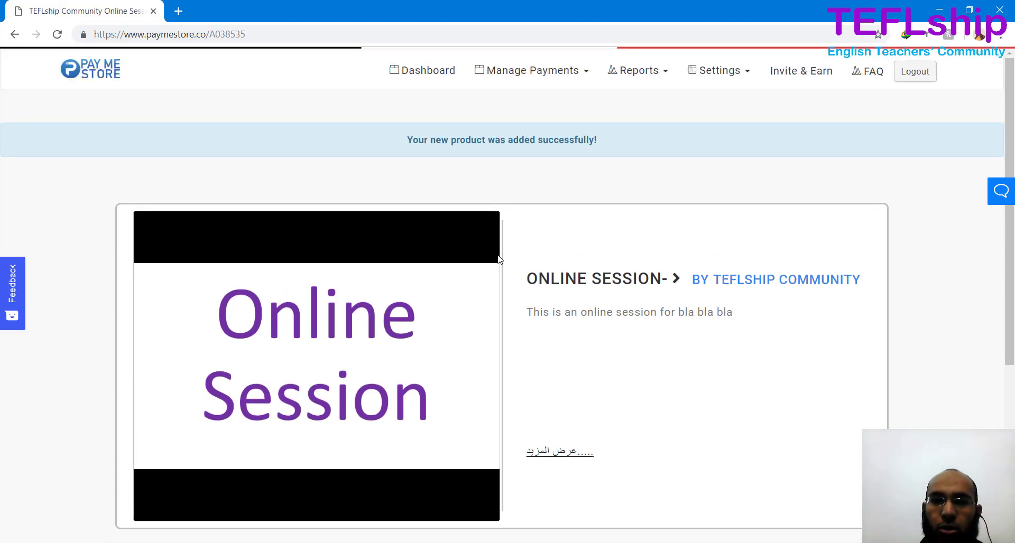
pyautogui.scroll(-5, 500, 259)
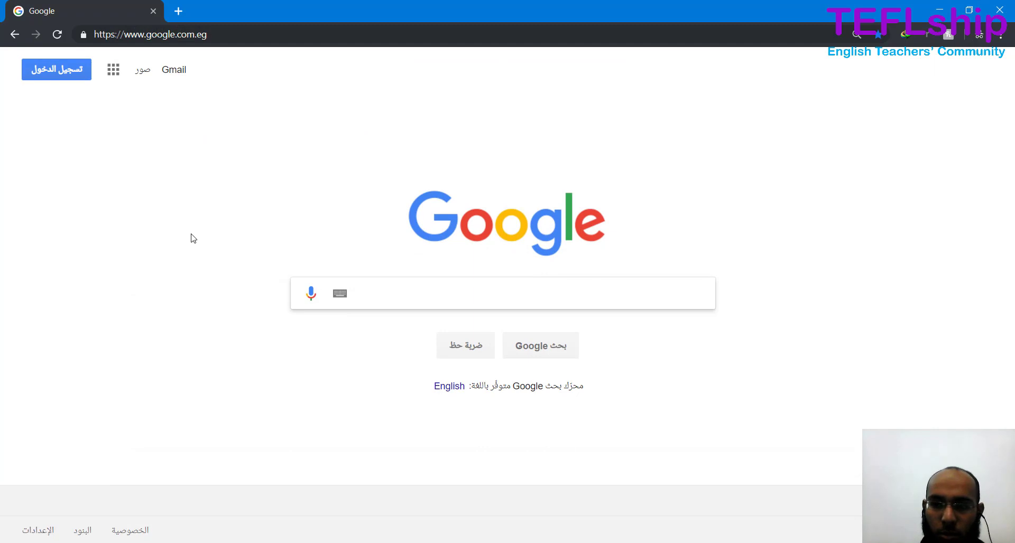
# Step: Open the copied product link in the other browser window to view the event page as a buyer
pyautogui.click(295, 38)
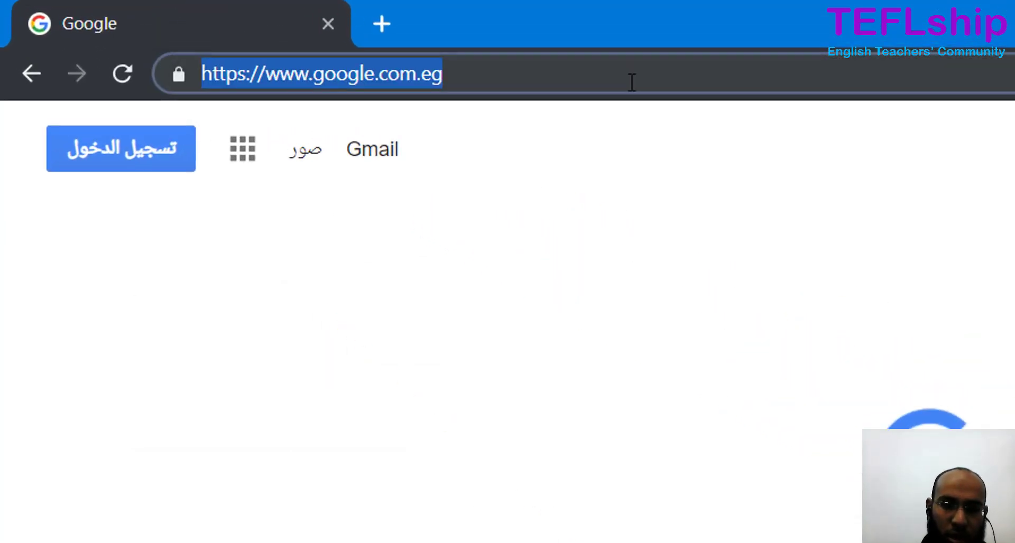
pyautogui.hotkey('ctrl', 'v')
pyautogui.press('Return')
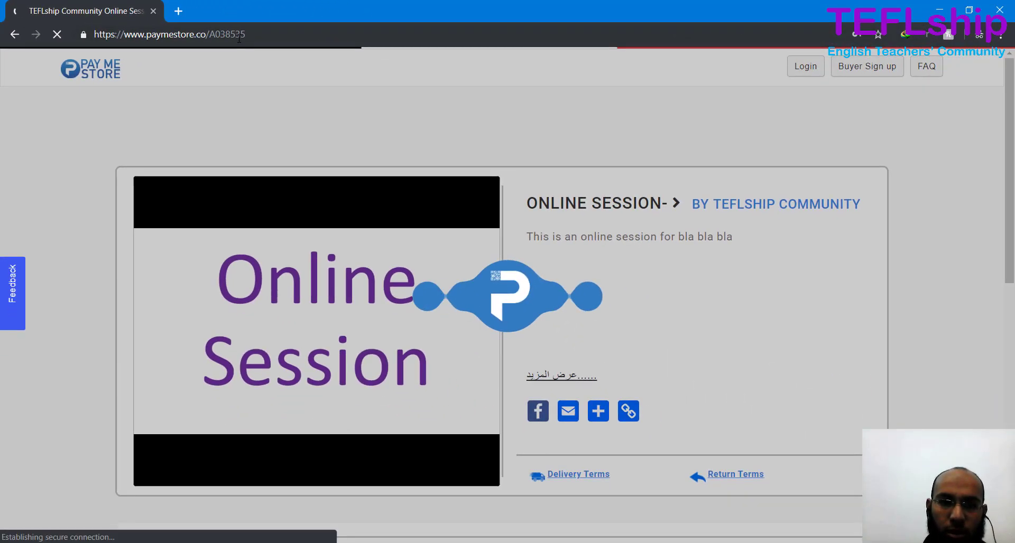
# Step: Look over the event page's description, sharing options, ticket types and payment methods, and view its delivery terms and return terms
pyautogui.scroll(-8, 253, 251)
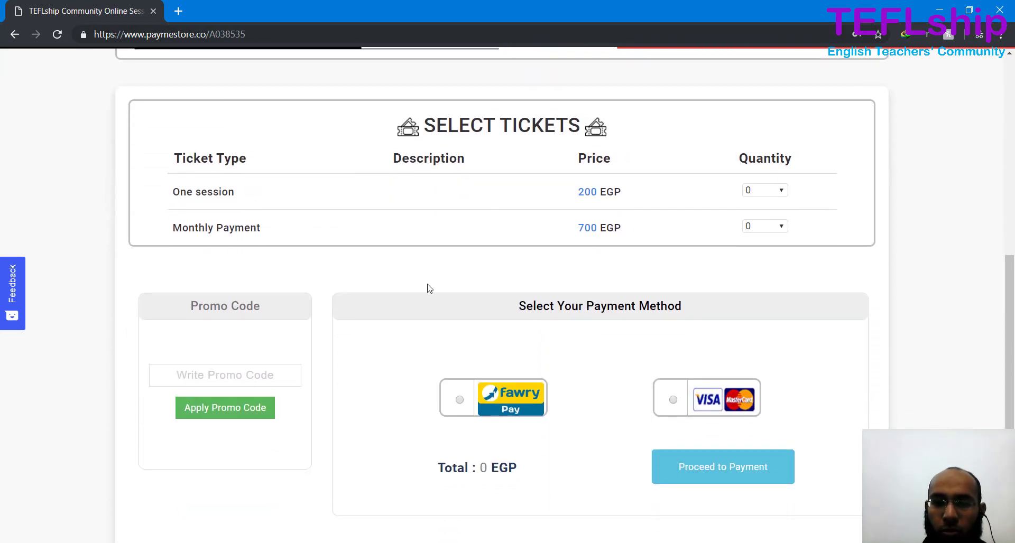
pyautogui.scroll(8, 429, 288)
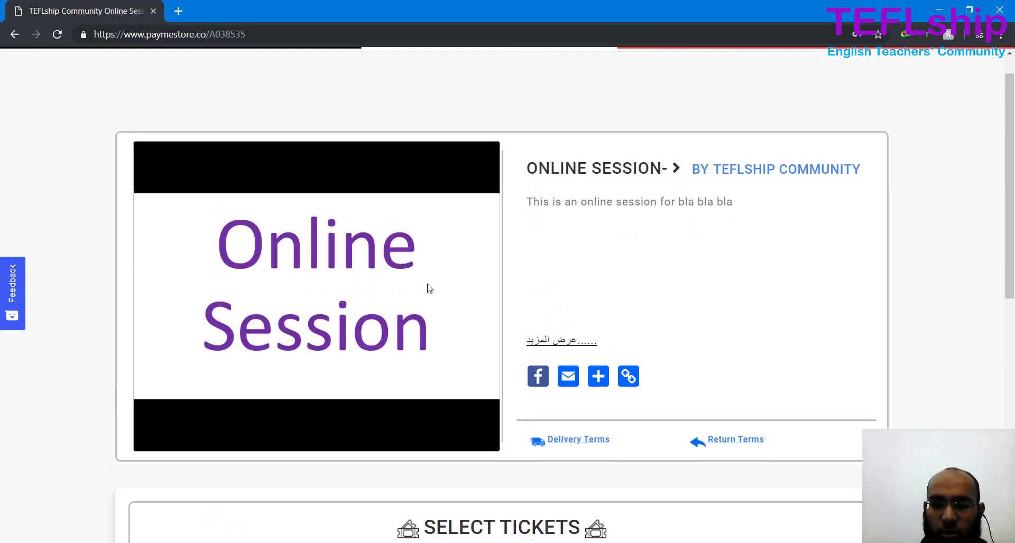
pyautogui.scroll(-1, 438, 264)
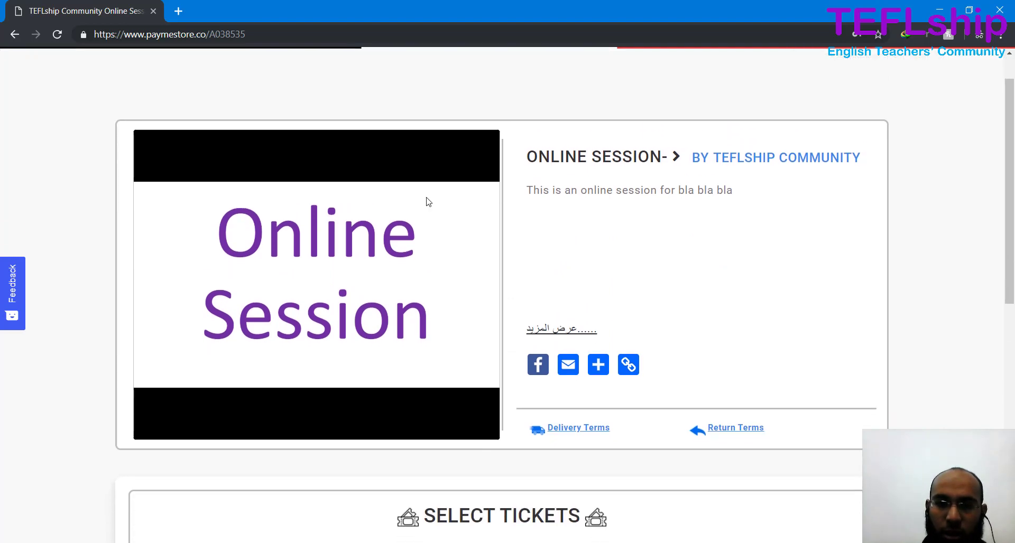
pyautogui.scroll(1, 426, 199)
pyautogui.scroll(-3, 426, 199)
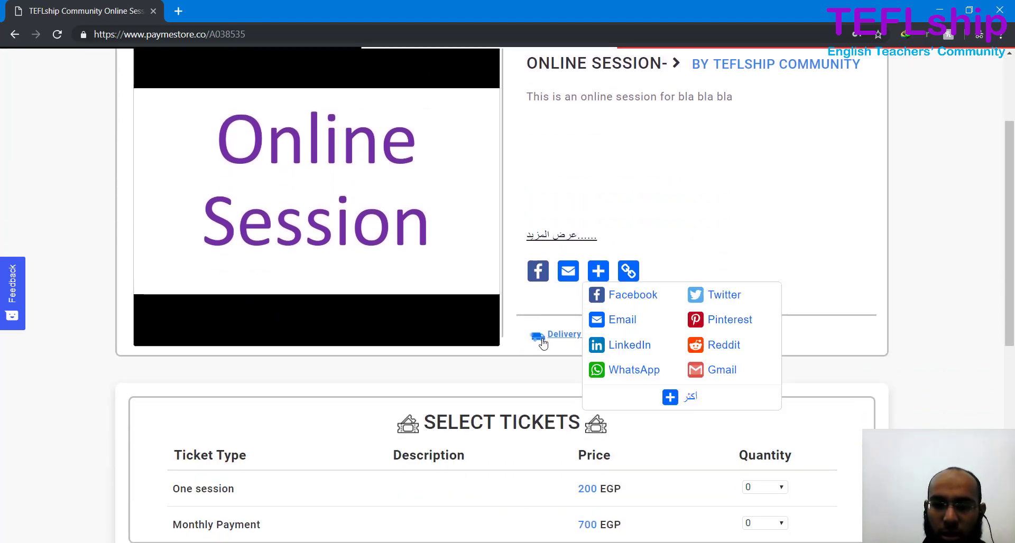
pyautogui.click(585, 338)
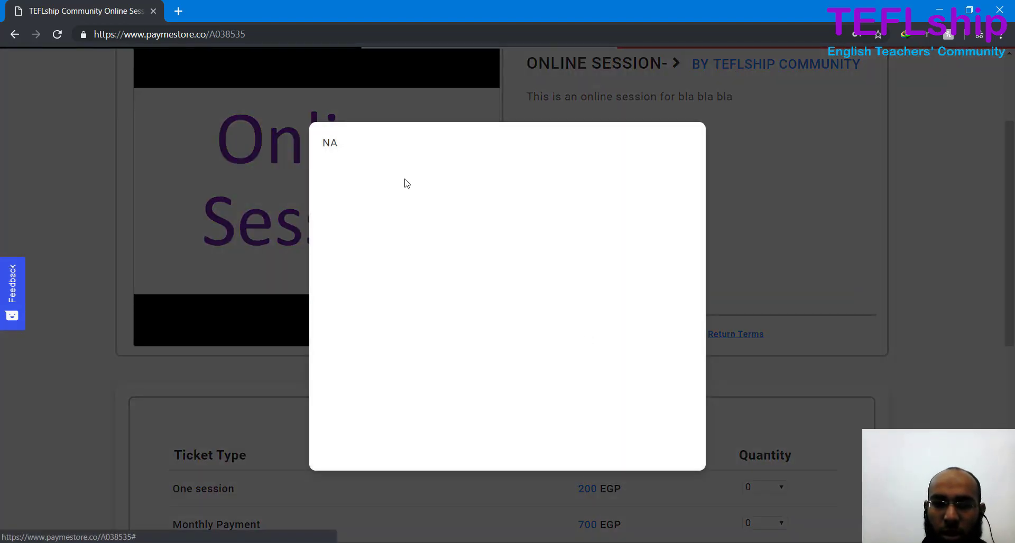
pyautogui.click(734, 312)
pyautogui.click(745, 335)
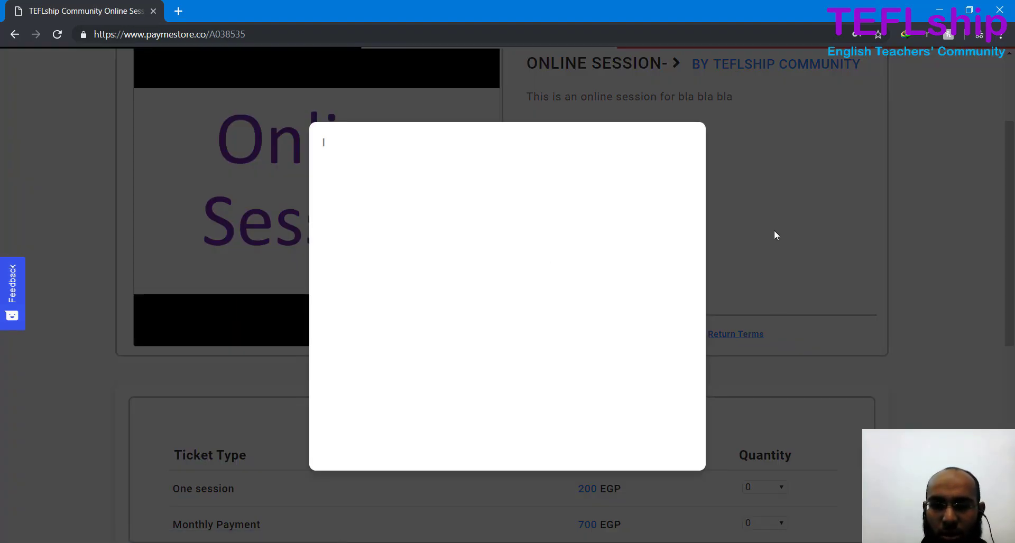
pyautogui.click(775, 236)
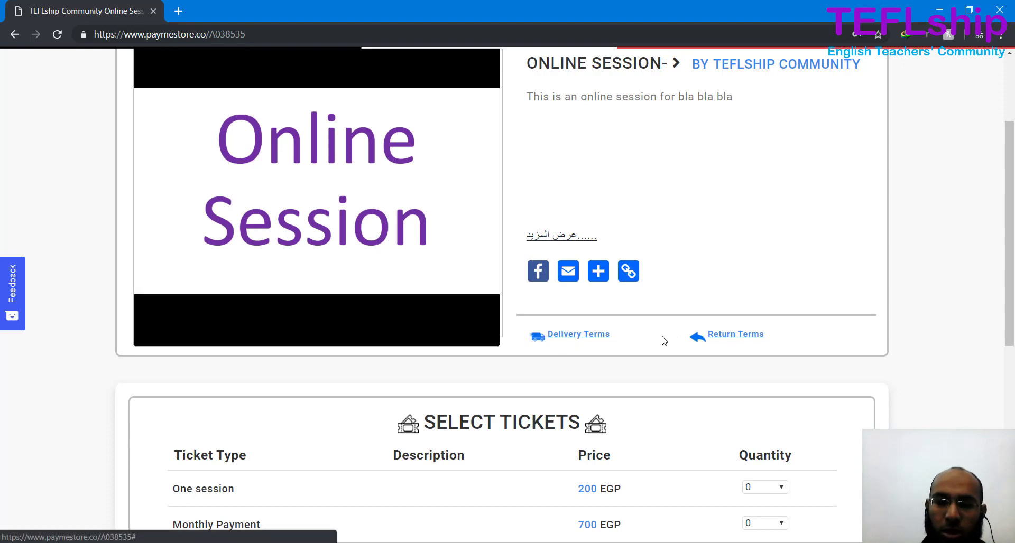
# Step: Try quantities of 1 and 2 for the One session ticket, and reset its quantity to 0
pyautogui.scroll(-4, 598, 344)
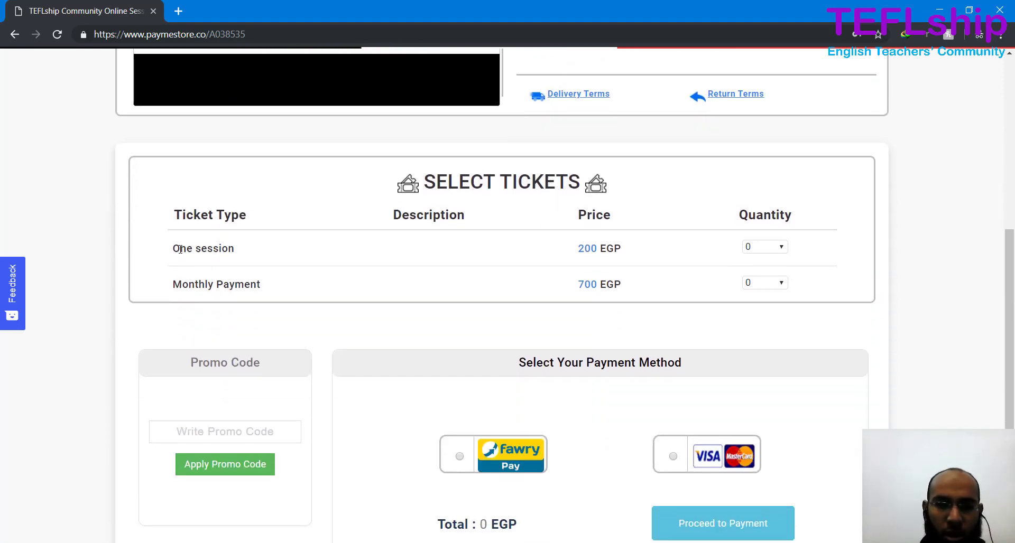
pyautogui.click(779, 256)
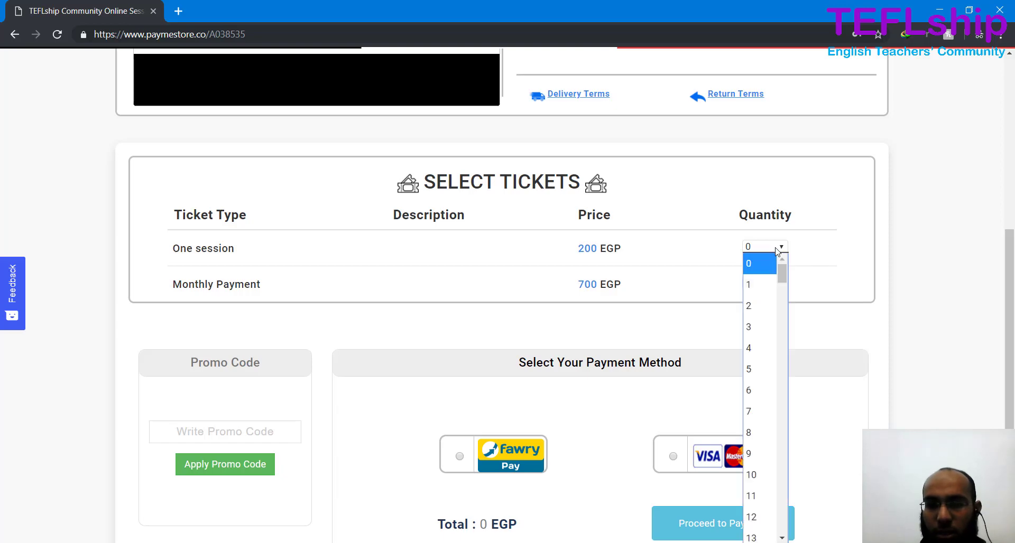
pyautogui.click(770, 286)
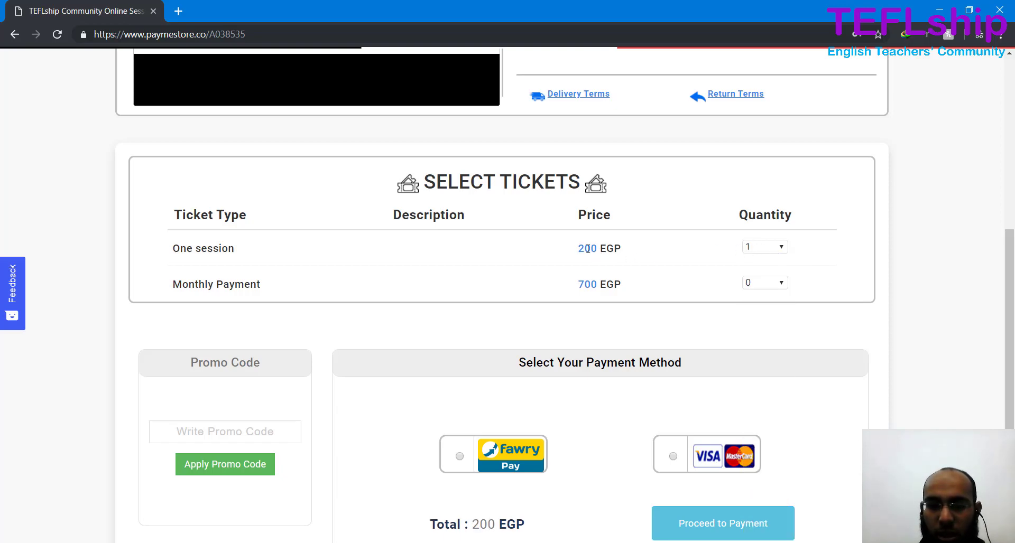
pyautogui.scroll(-1, 587, 249)
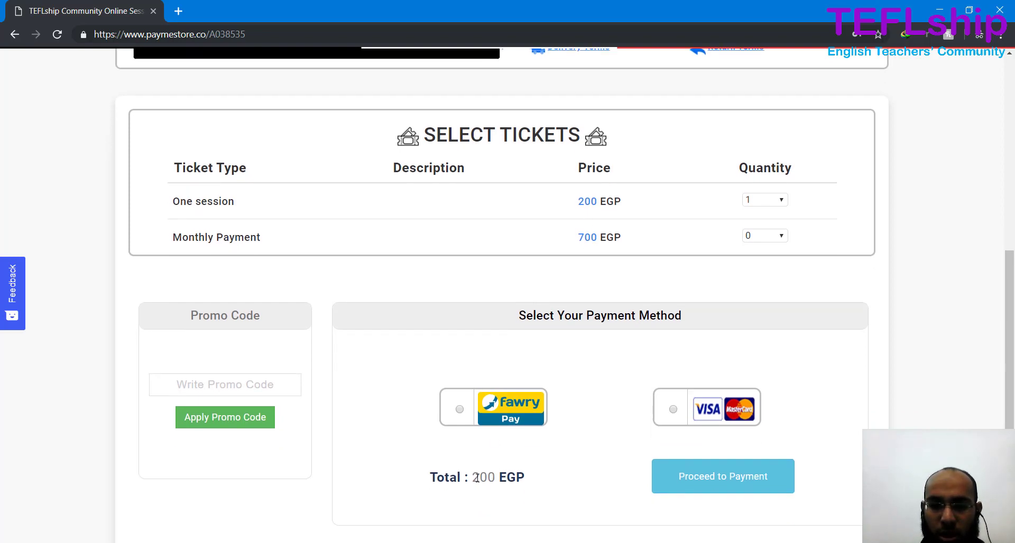
pyautogui.click(761, 204)
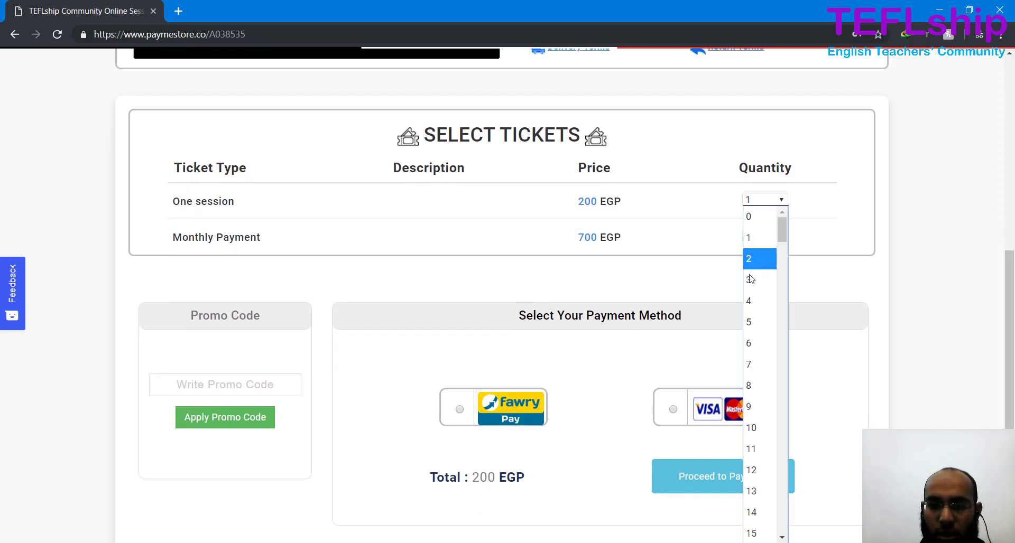
pyautogui.click(748, 260)
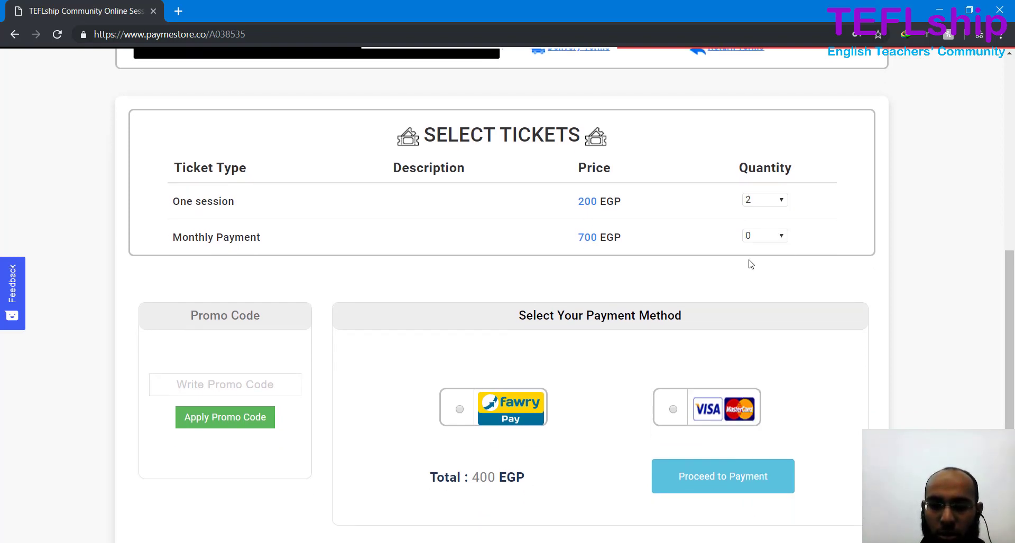
pyautogui.click(765, 201)
pyautogui.click(761, 213)
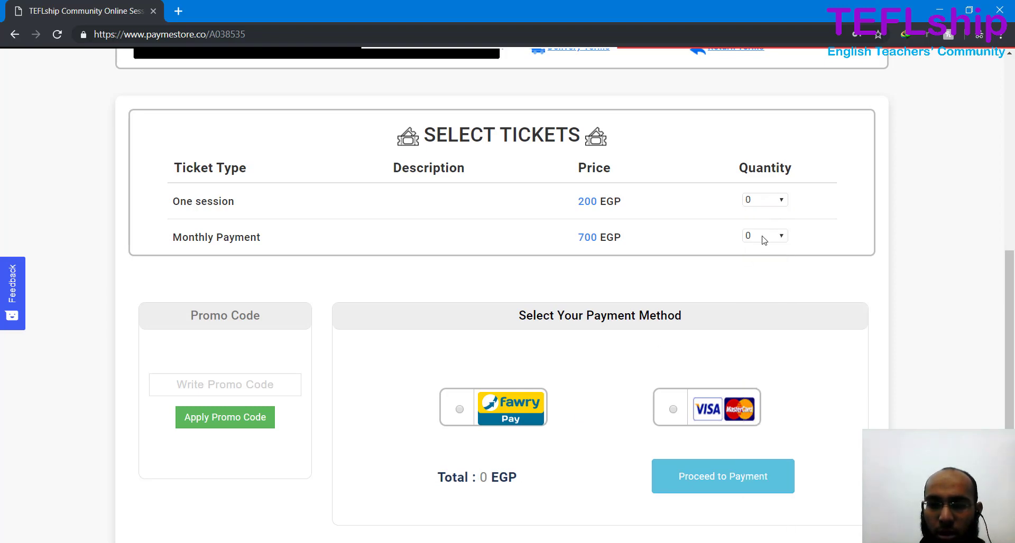
# Step: Select one Monthly Payment ticket with Fawry Pay as the payment method, and proceed to payment
pyautogui.click(763, 238)
pyautogui.click(758, 267)
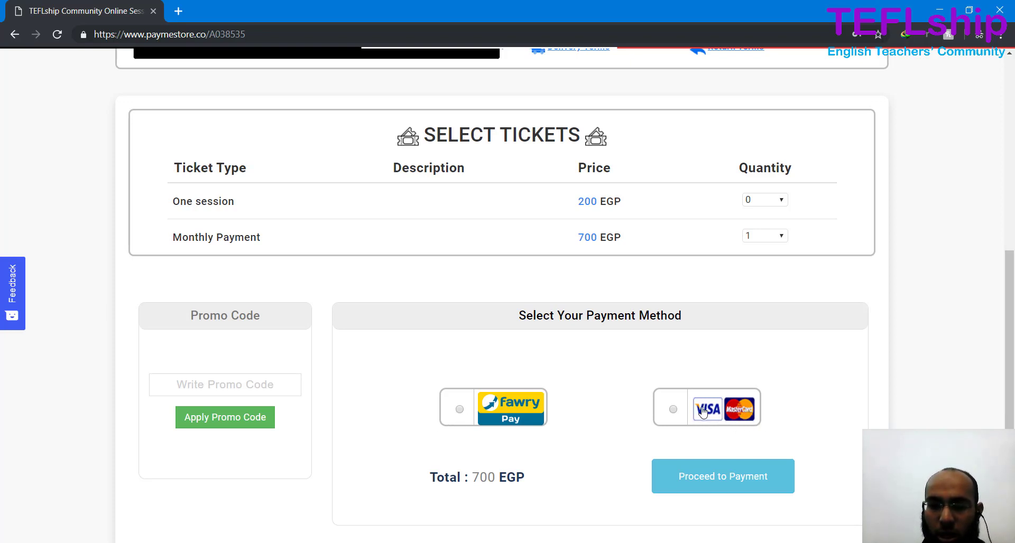
pyautogui.scroll(-1, 580, 389)
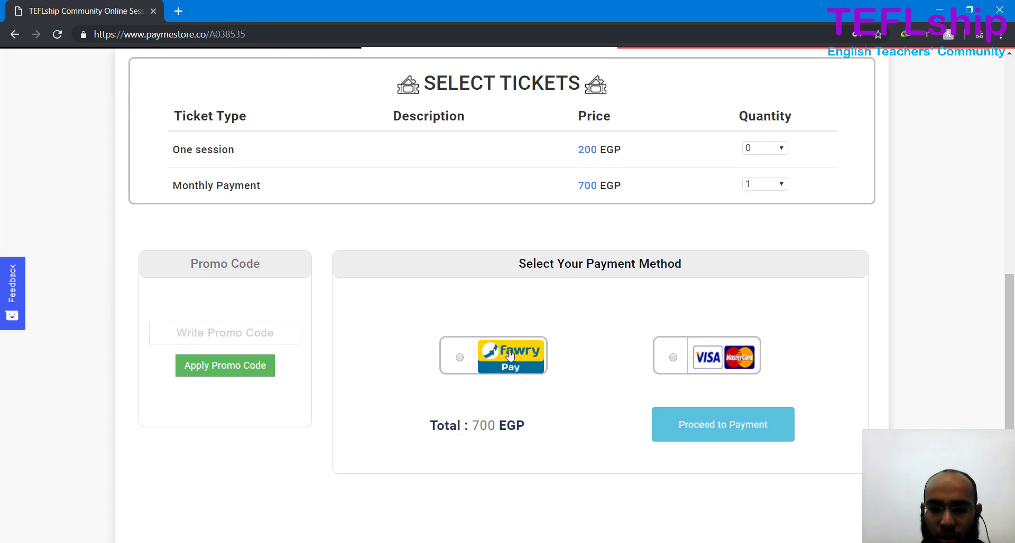
pyautogui.click(459, 358)
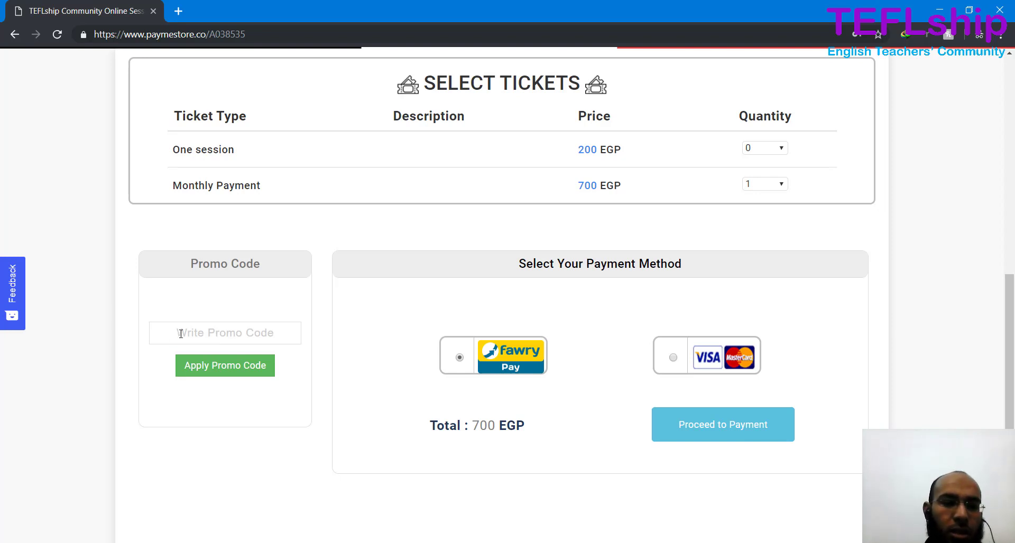
pyautogui.click(193, 338)
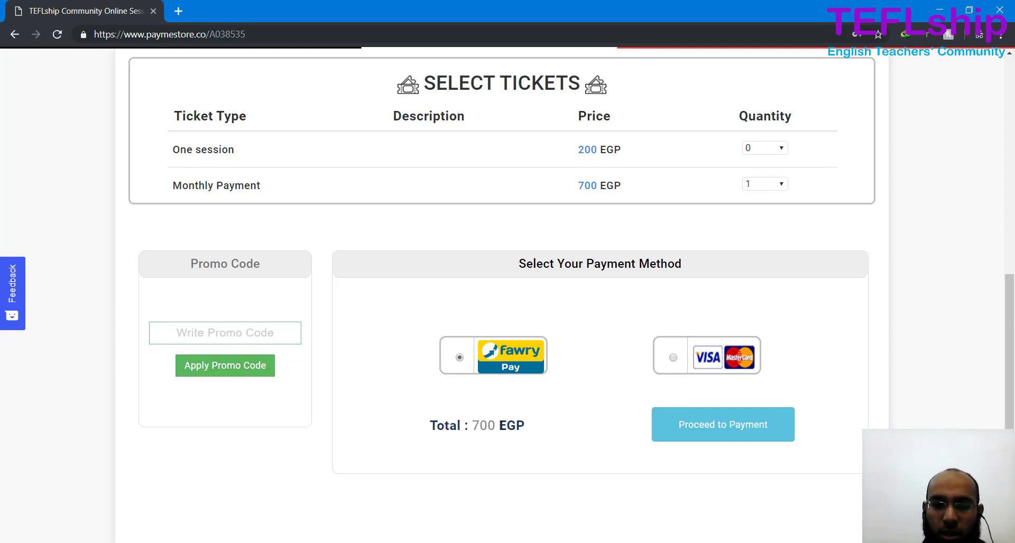
pyautogui.click(485, 426)
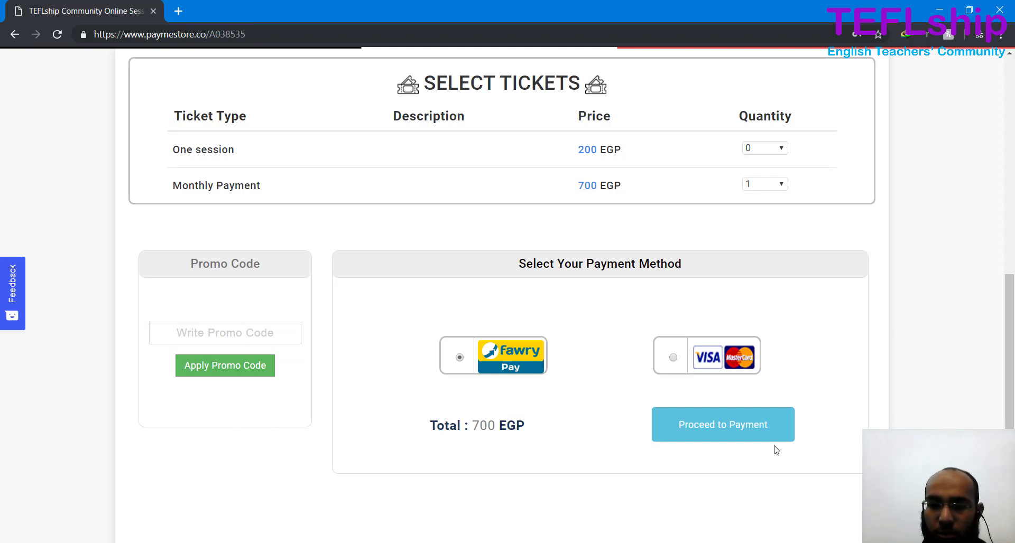
pyautogui.click(706, 429)
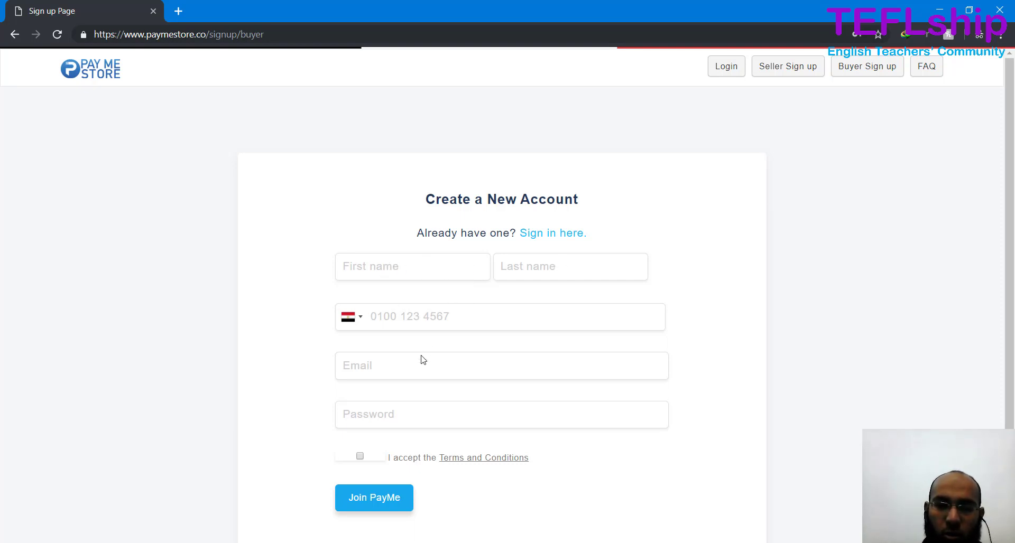
# Step: Sign in with an existing buyer account by entering the account e-mail and password
pyautogui.click(559, 240)
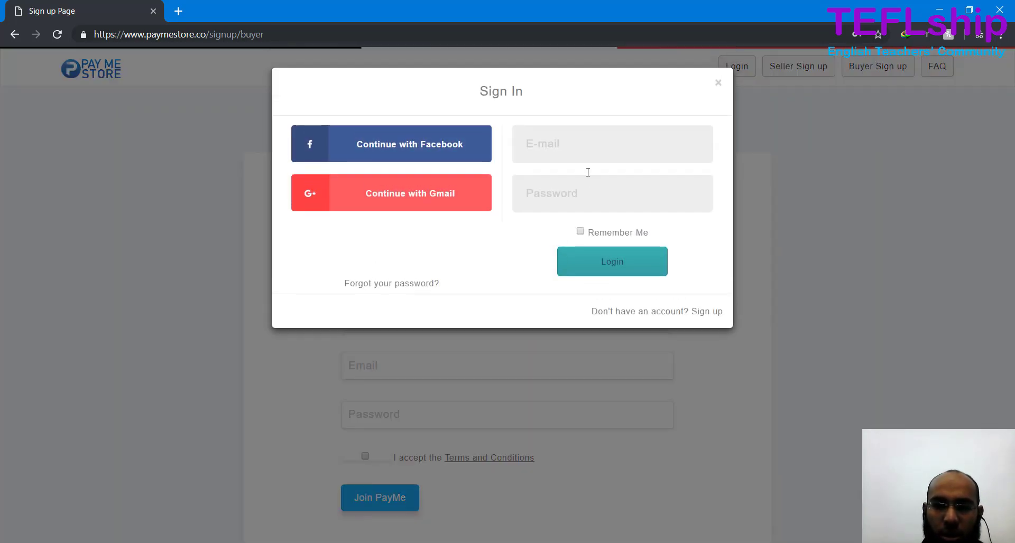
pyautogui.click(575, 144)
pyautogui.write('mo')
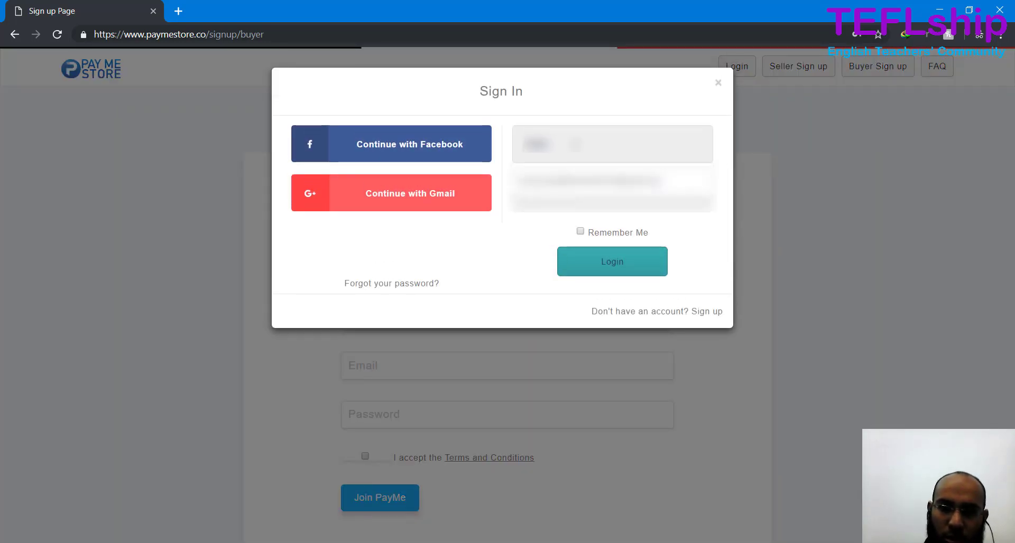
pyautogui.press('Down')
pyautogui.press('Return')
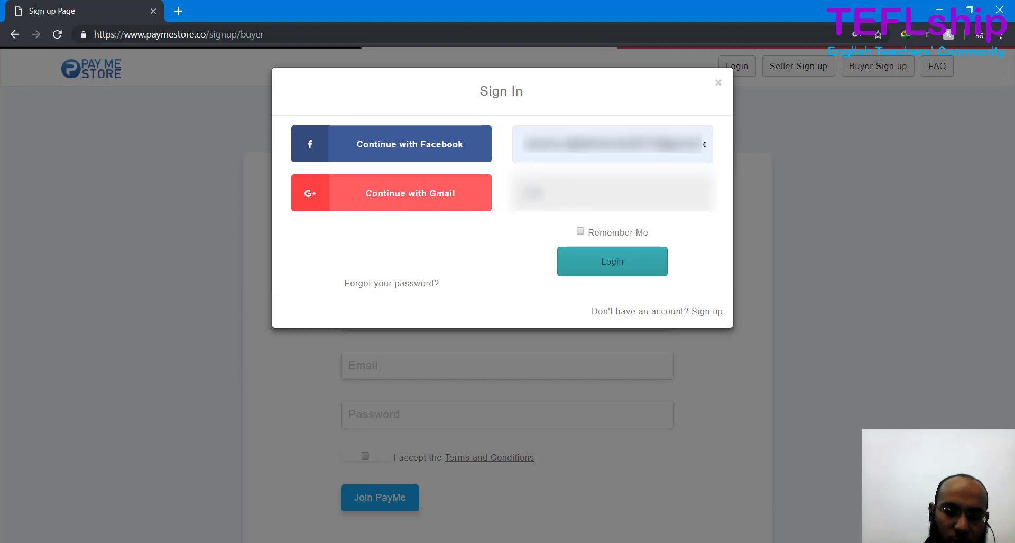
pyautogui.write('****')
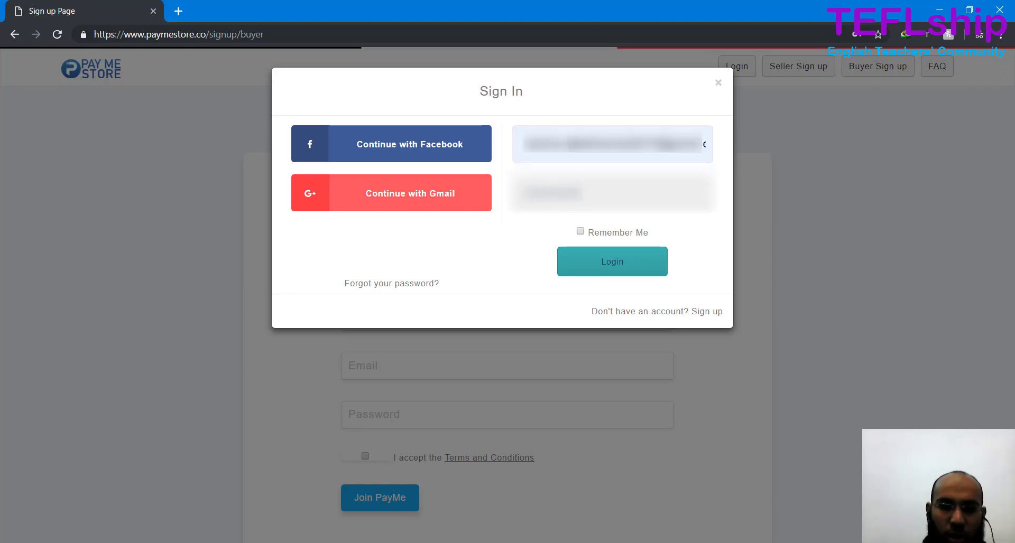
pyautogui.press('Return')
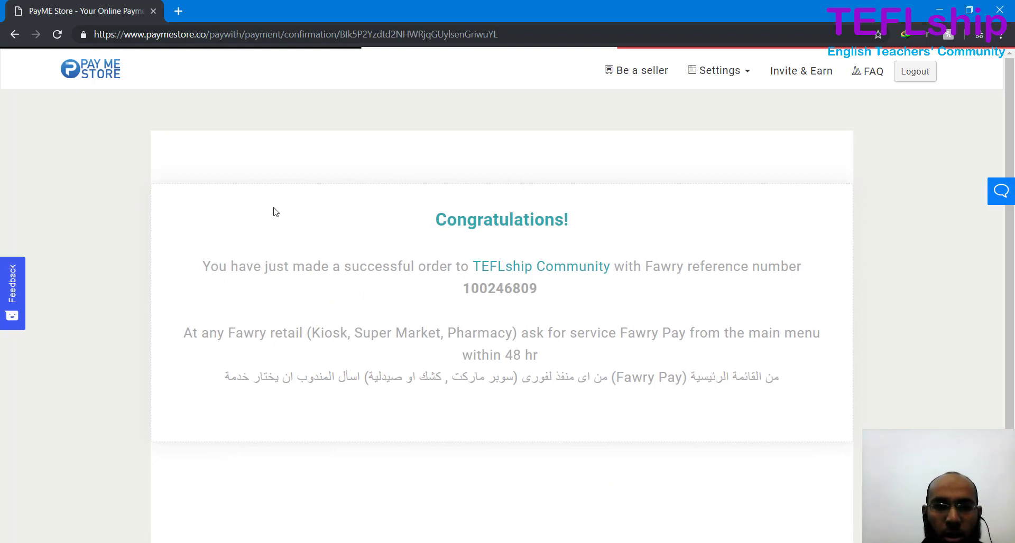
# Step: Examine the order confirmation, including the Fawry reference number and the Fawry Pay instructions for paying at a retail outlet
pyautogui.doubleClick(277, 268)
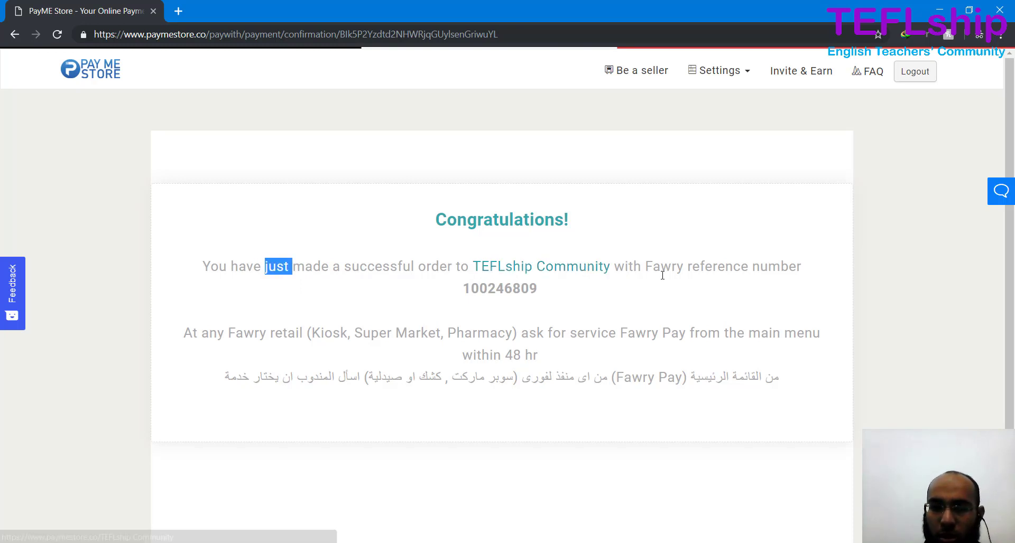
pyautogui.doubleClick(516, 291)
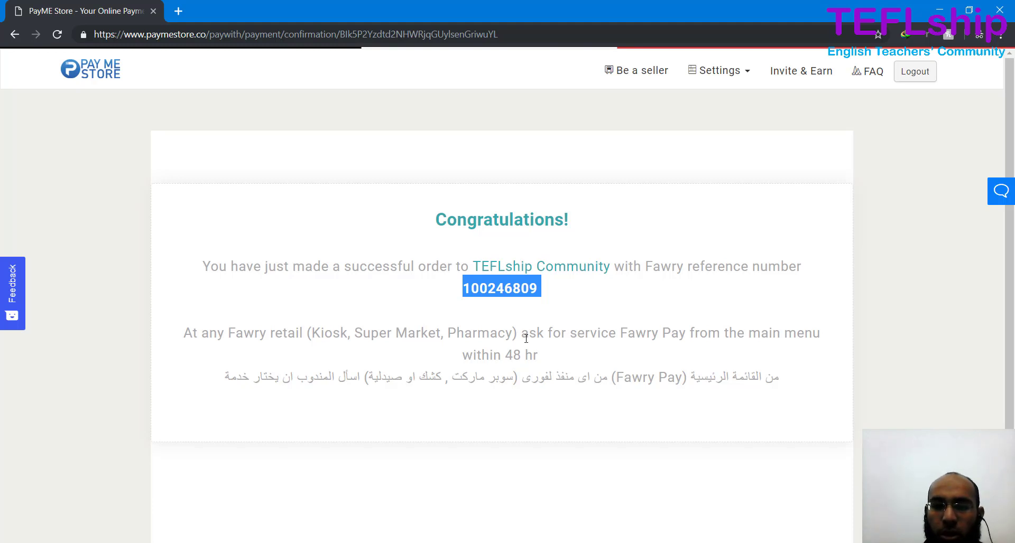
pyautogui.click(498, 288)
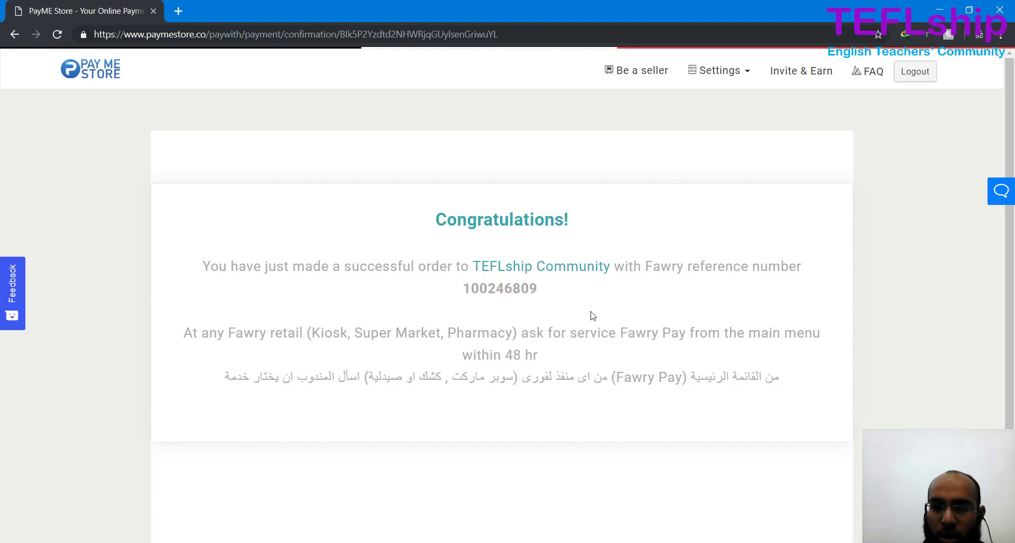
pyautogui.doubleClick(629, 332)
pyautogui.keyDown('shift'); pyautogui.click(678, 336); pyautogui.keyUp('shift')
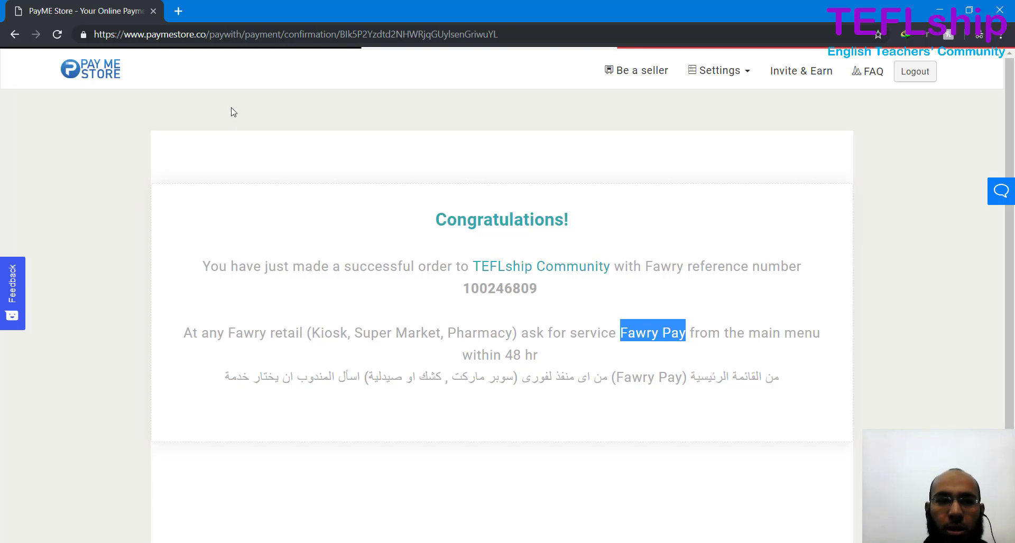
pyautogui.click(220, 35)
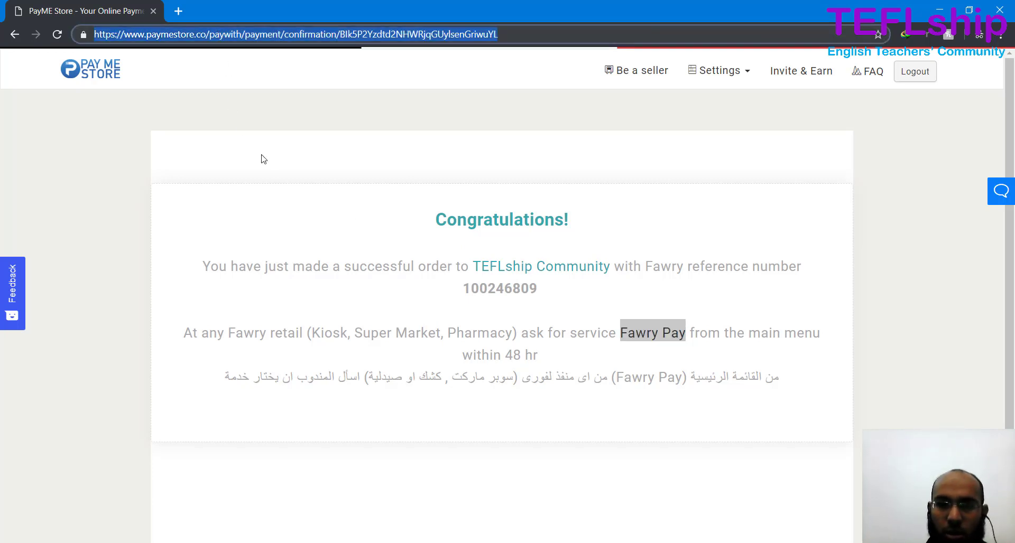
pyautogui.write('https://www.paymestore.co/A038535')
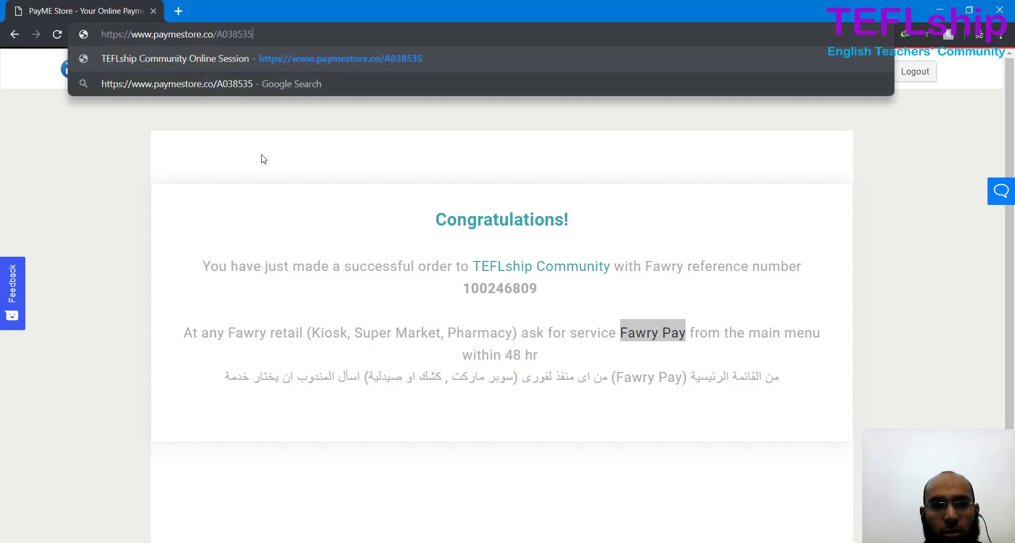
pyautogui.press('Return')
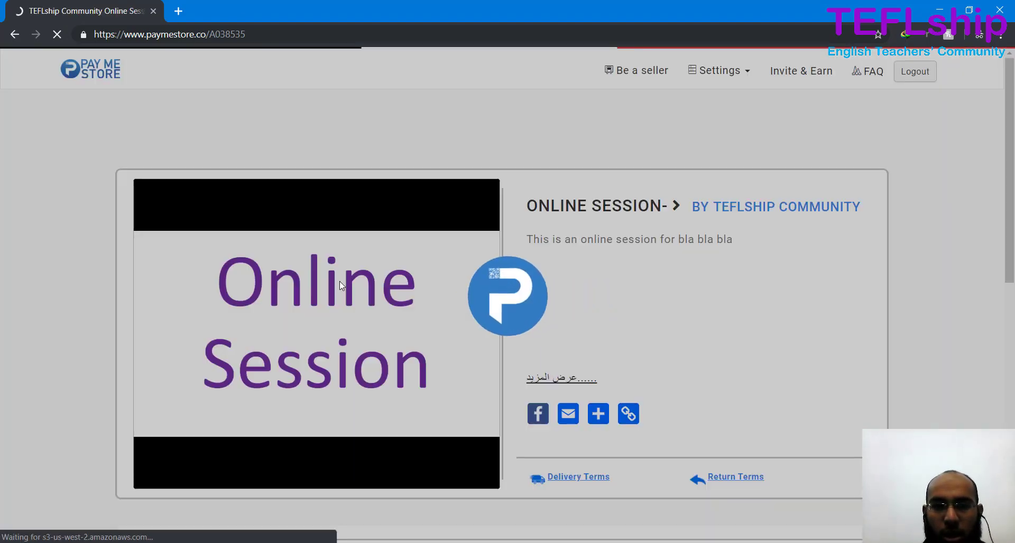
# Step: Select one One session ticket and choose Visa/MasterCard as the payment method
pyautogui.scroll(-10, 339, 281)
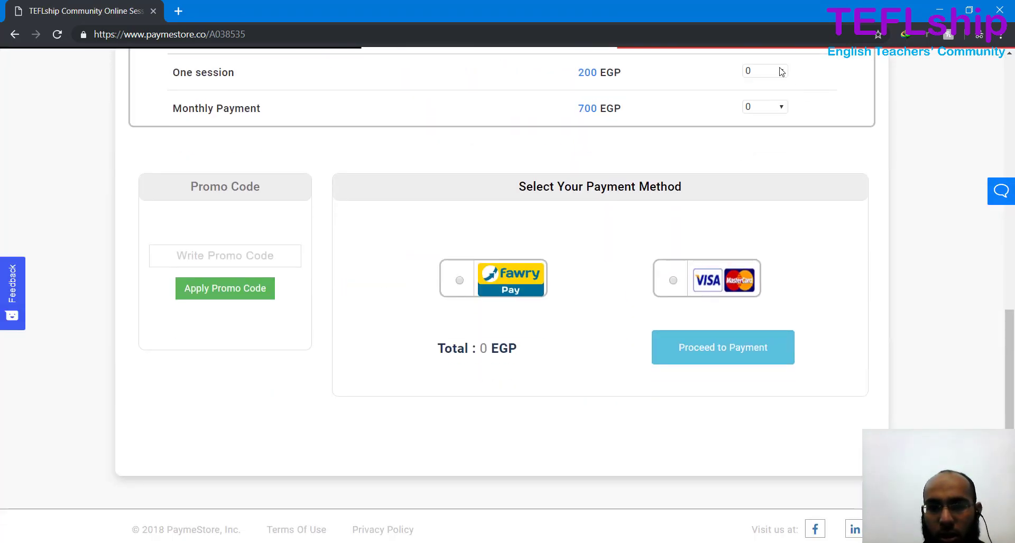
pyautogui.click(781, 71)
pyautogui.click(763, 98)
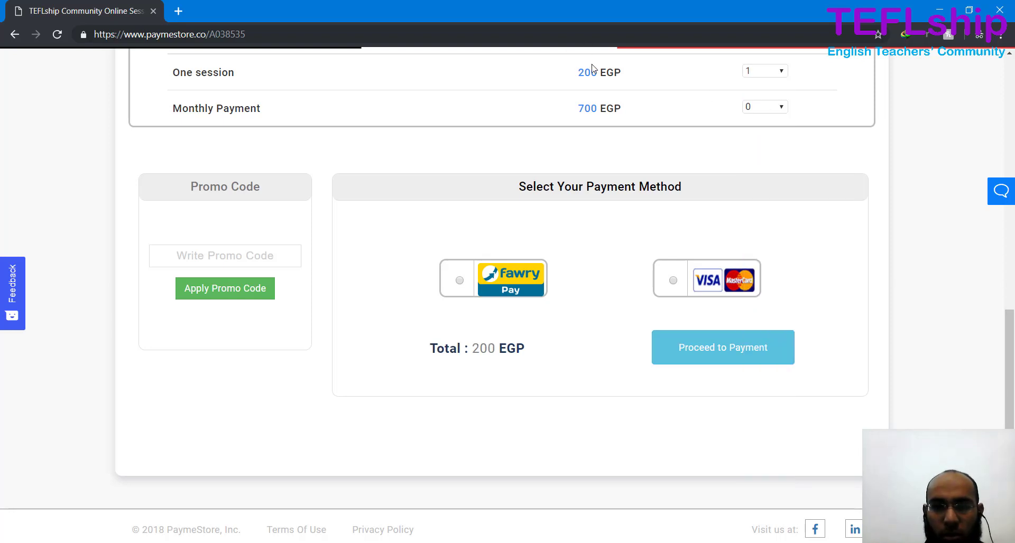
pyautogui.click(673, 281)
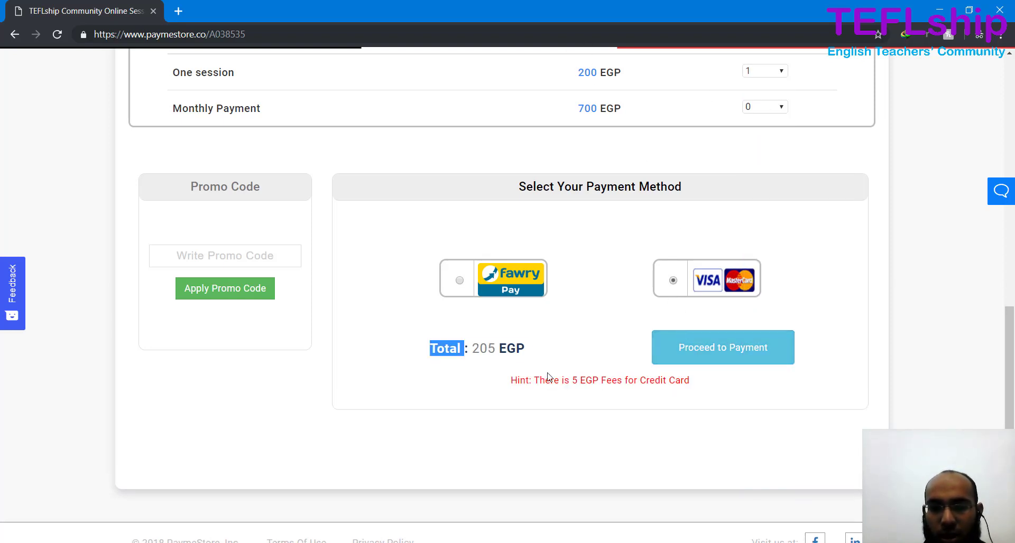
# Step: Proceed to the credit card payment page and examine its card number, expiry date and CVV fields
pyautogui.moveTo(547, 376); pyautogui.dragTo(505, 363)
pyautogui.click(591, 397)
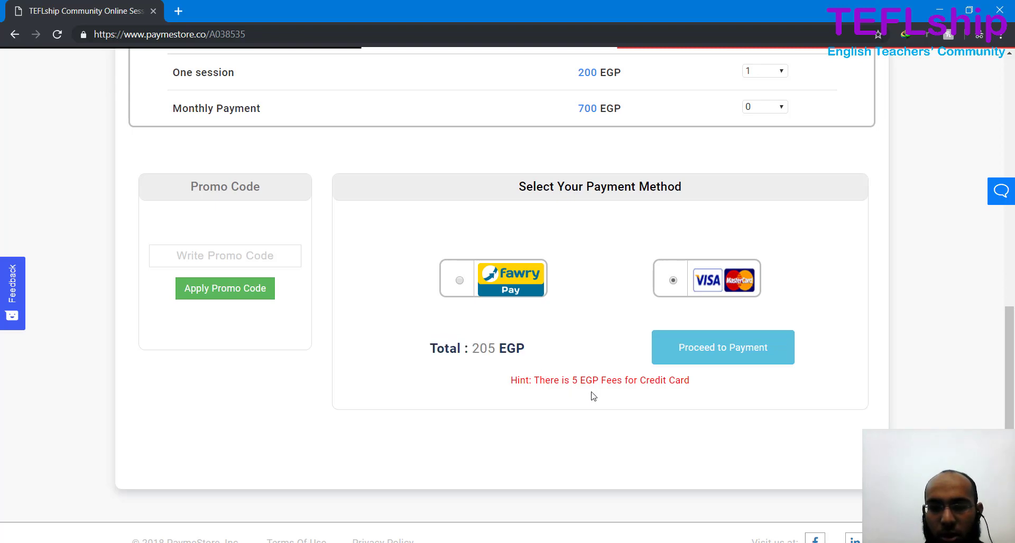
pyautogui.click(714, 347)
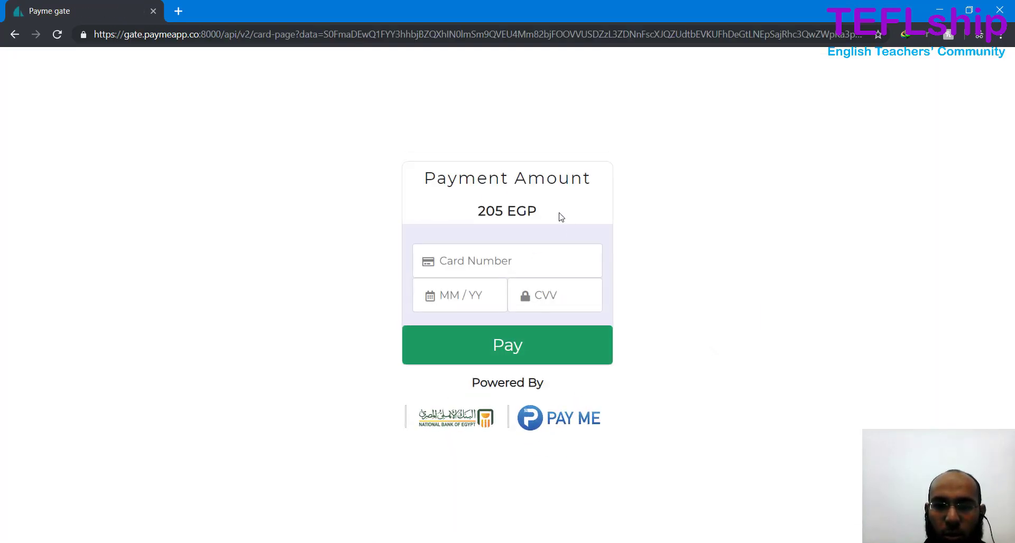
pyautogui.click(480, 254)
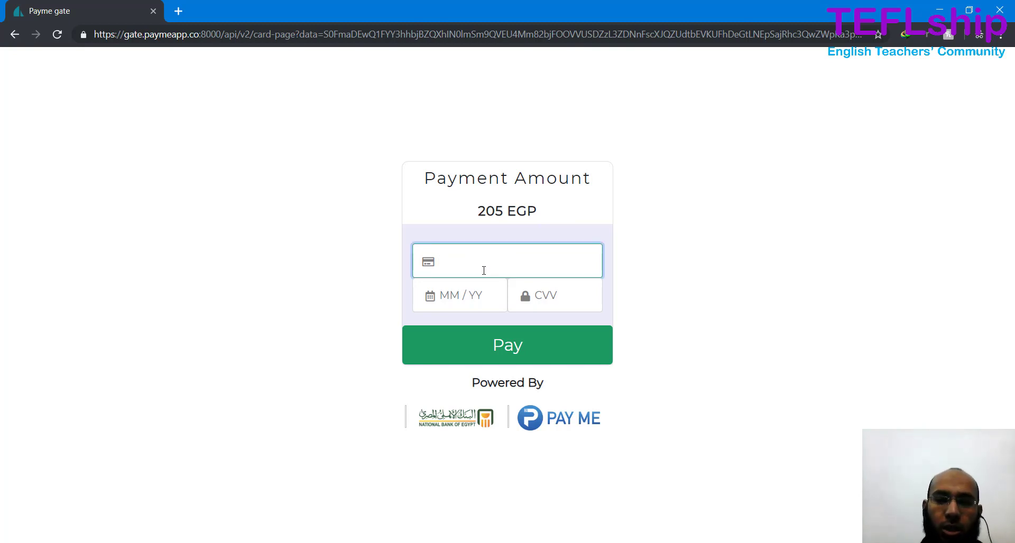
pyautogui.click(456, 300)
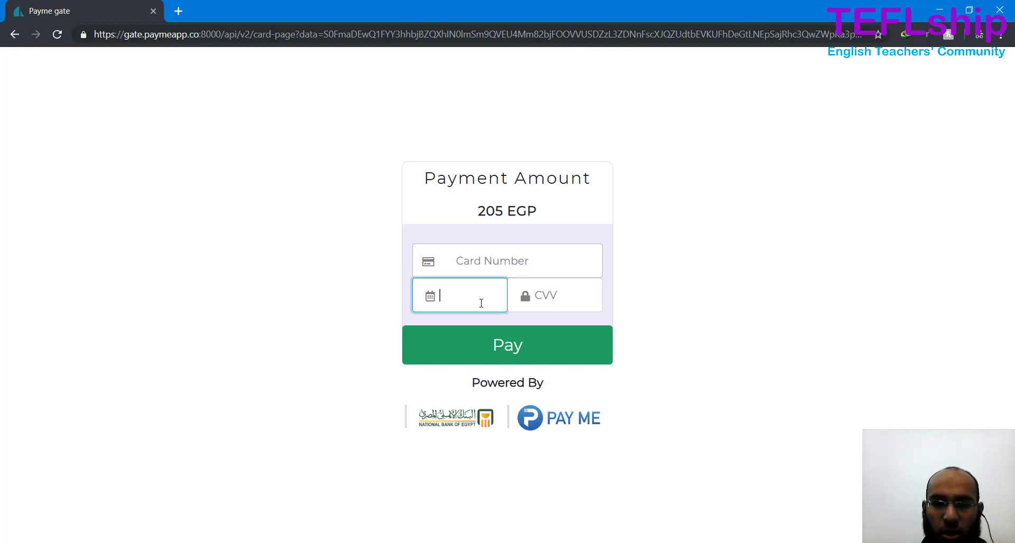
pyautogui.click(550, 299)
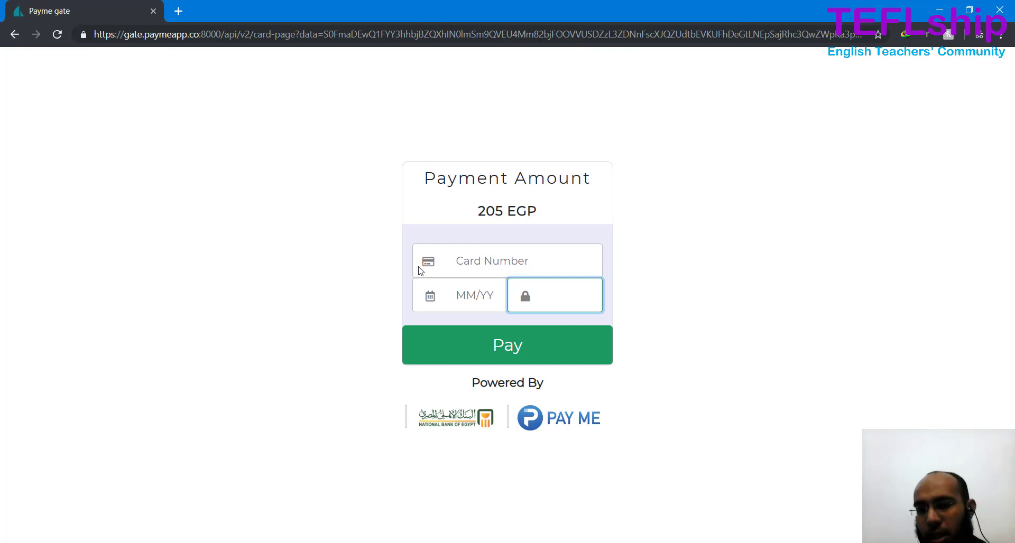
pyautogui.click(250, 40)
pyautogui.write('https://www.paymestore.co/A038535')
pyautogui.press('Return')
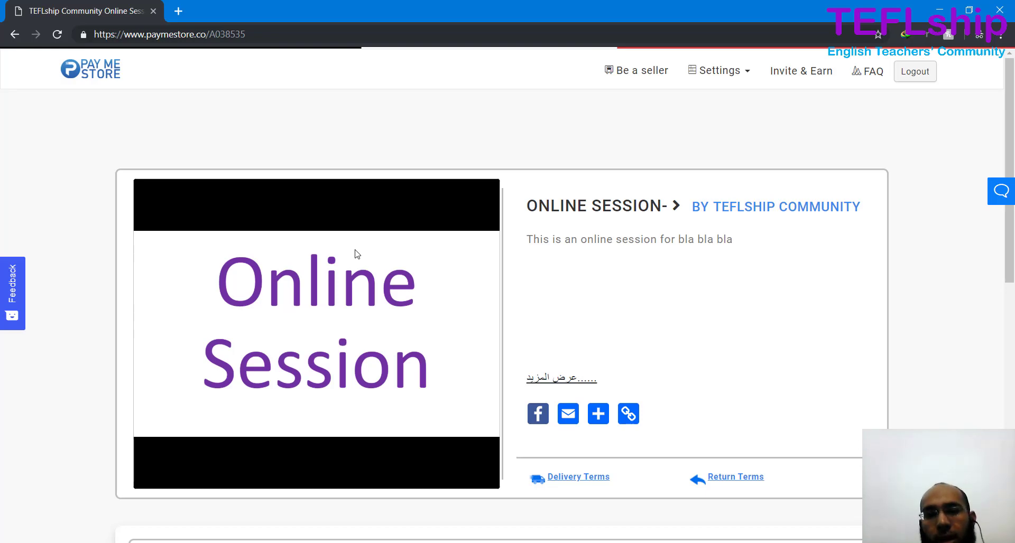
# Step: Order one One session ticket with Fawry Pay as the payment method and check the Fawry reference number in the confirmation
pyautogui.scroll(-10, 354, 254)
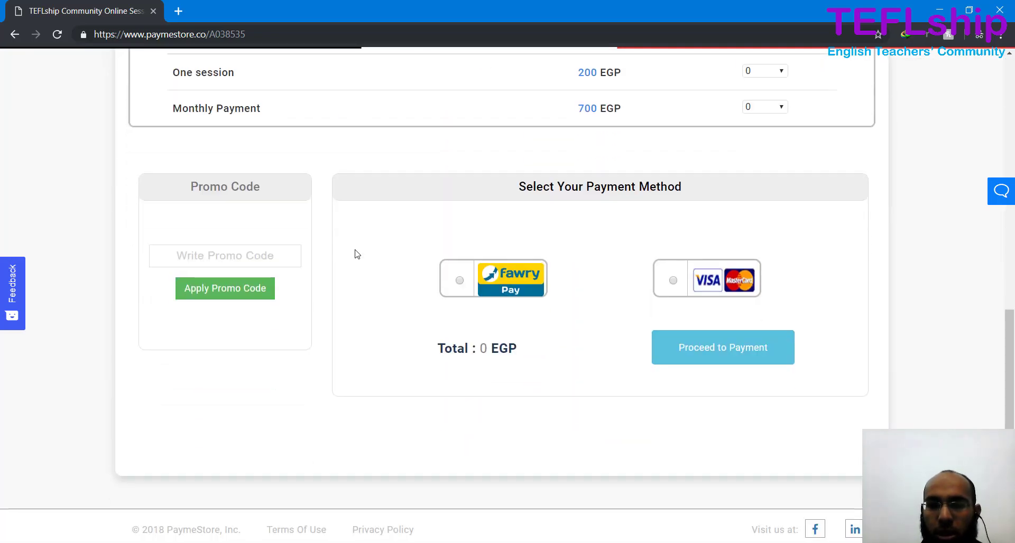
pyautogui.scroll(2, 380, 252)
pyautogui.click(769, 177)
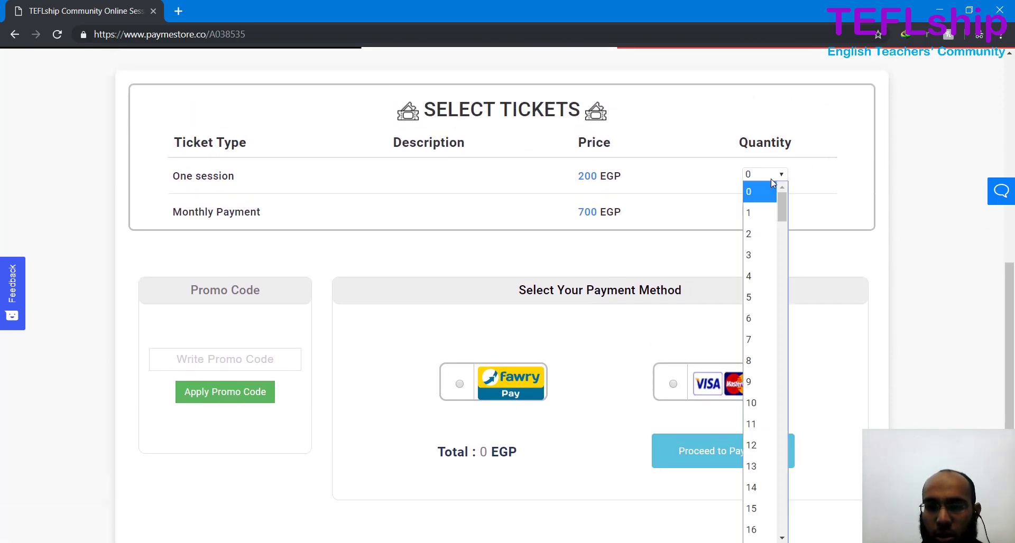
pyautogui.click(761, 218)
pyautogui.click(459, 384)
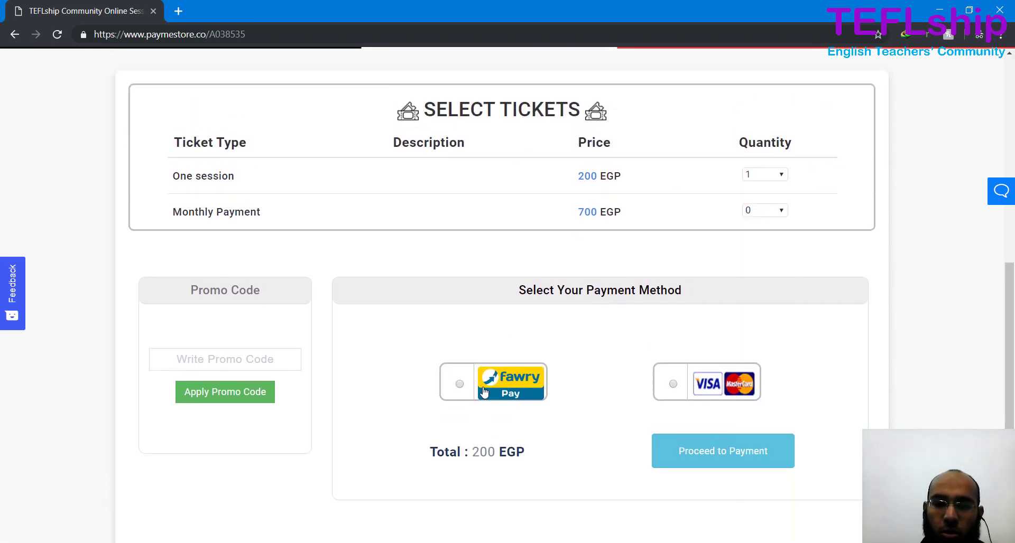
pyautogui.click(751, 459)
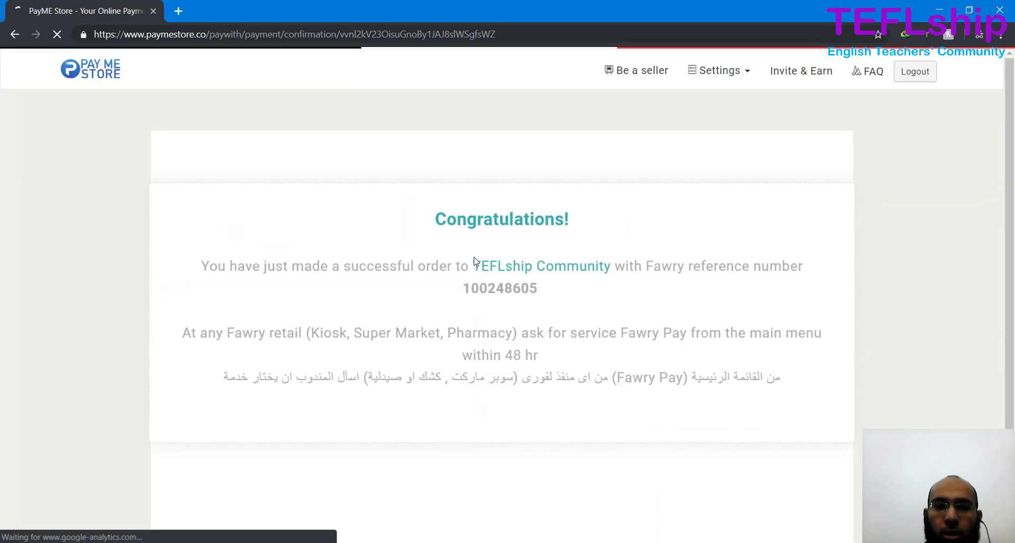
pyautogui.doubleClick(492, 291)
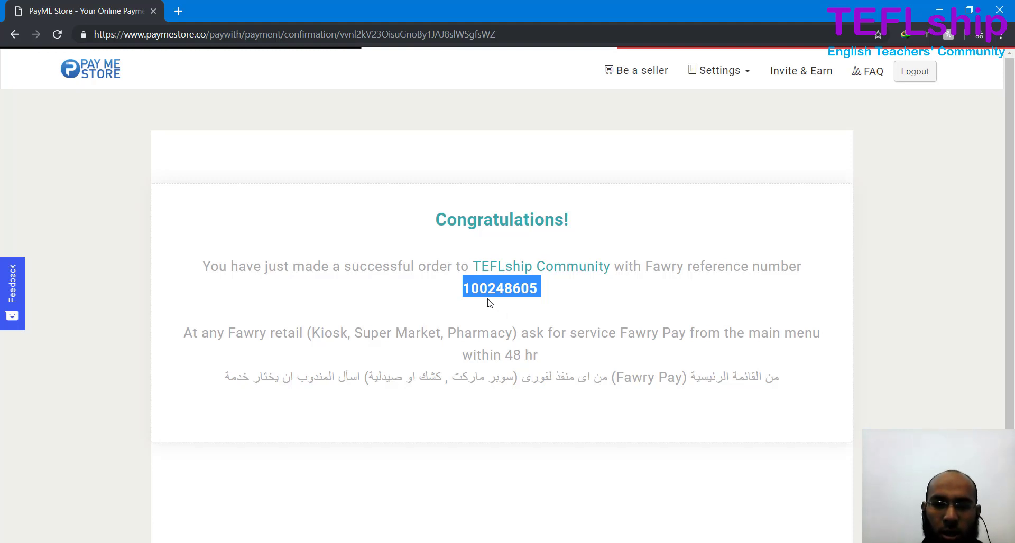
pyautogui.click(520, 292)
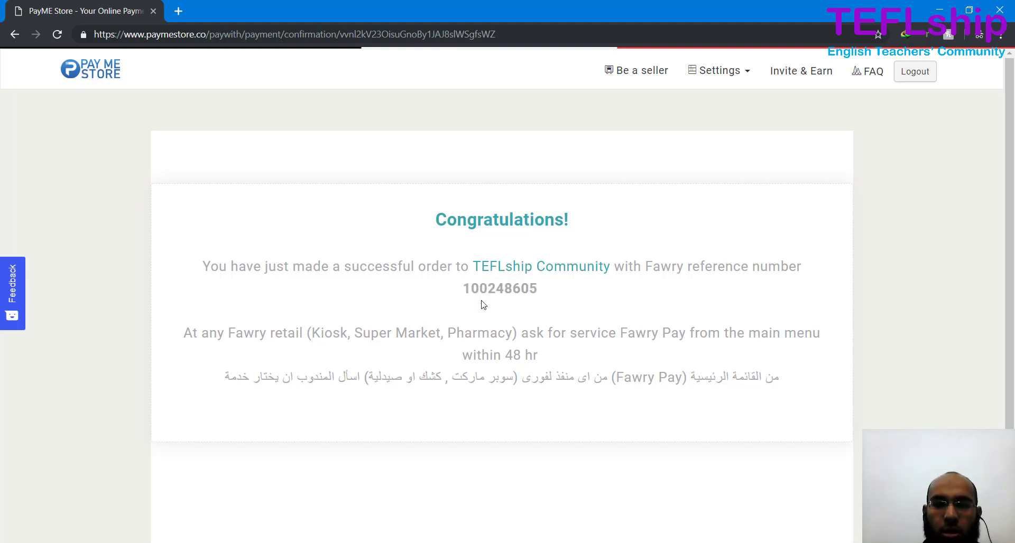